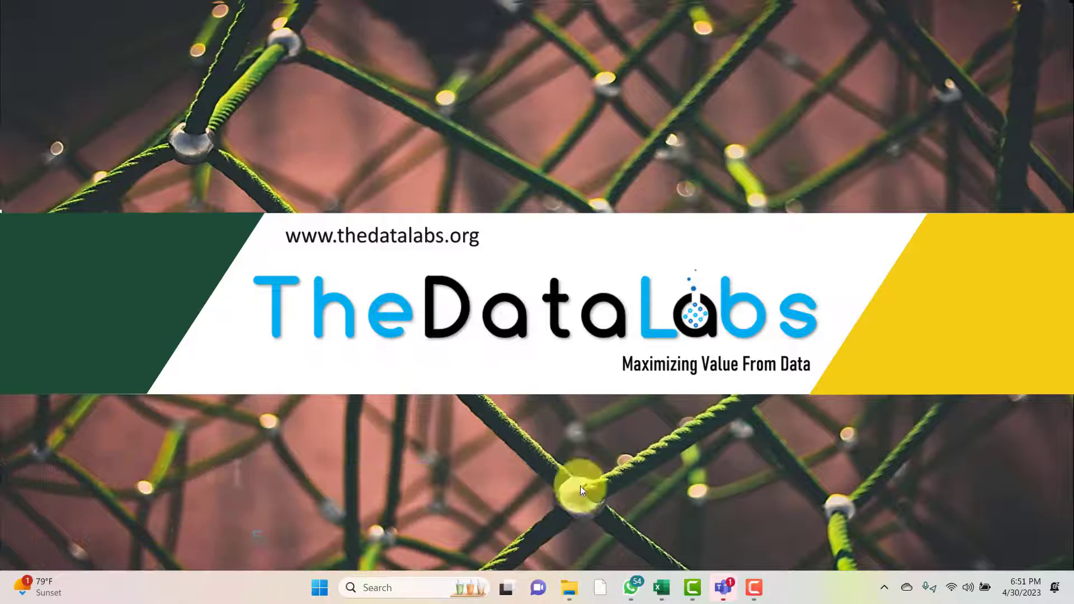
# Bring the Sales Performance Dashboard workbook to the front from the taskbar.
pyautogui.click(662, 592)
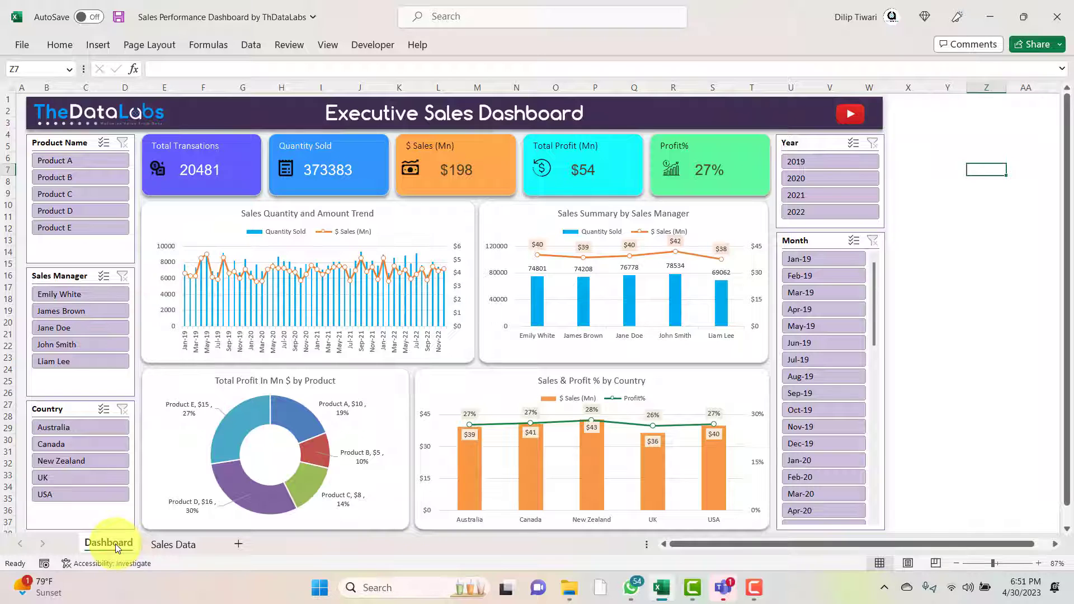
# Switch to the Sales Data sheet showing the raw order table.
pyautogui.click(169, 546)
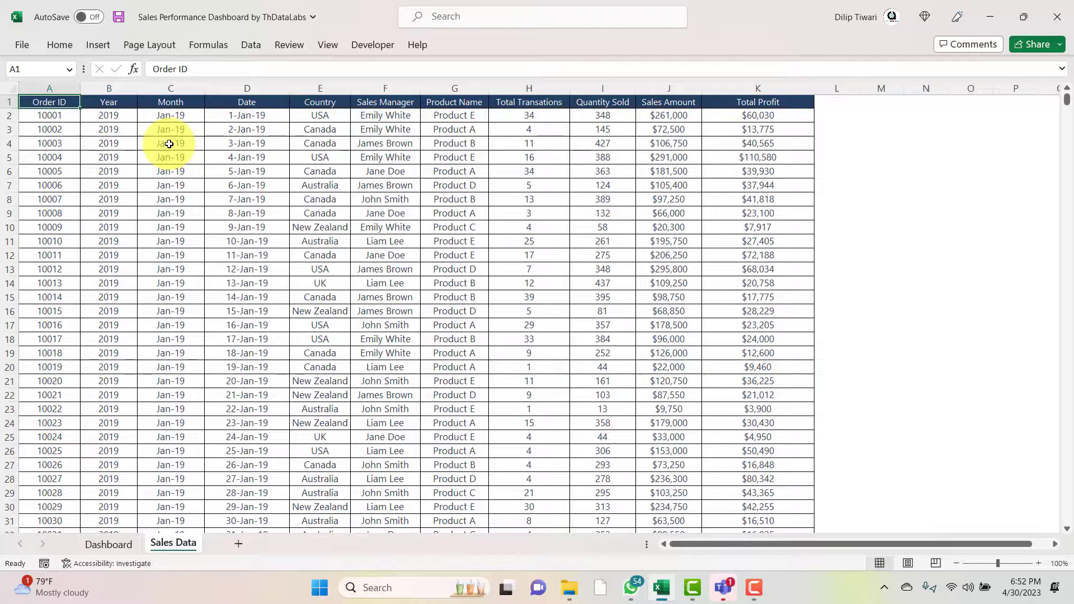
pyautogui.click(52, 90)
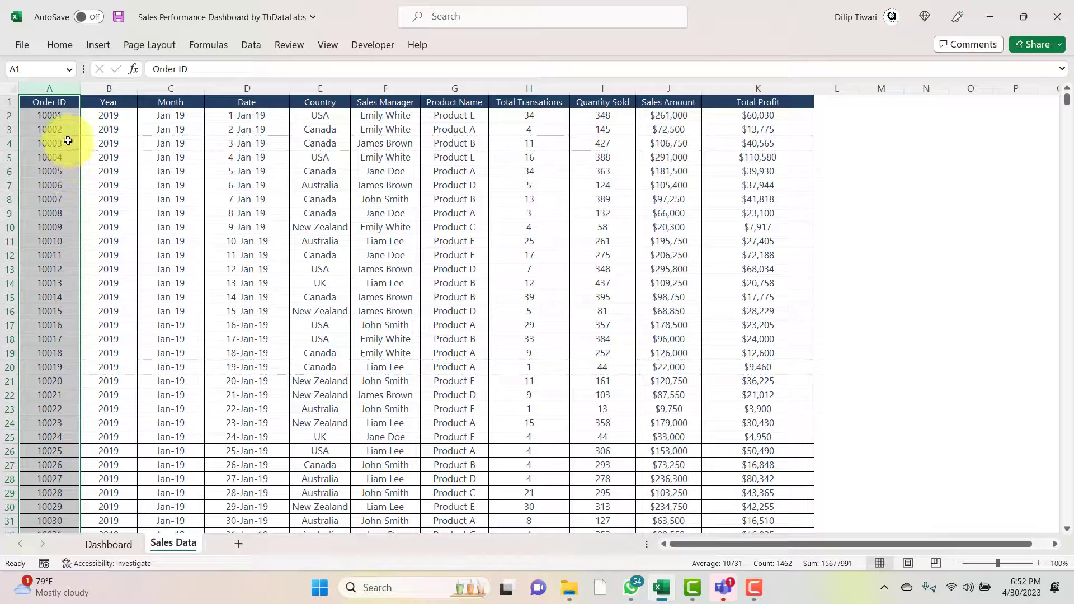
pyautogui.click(64, 87)
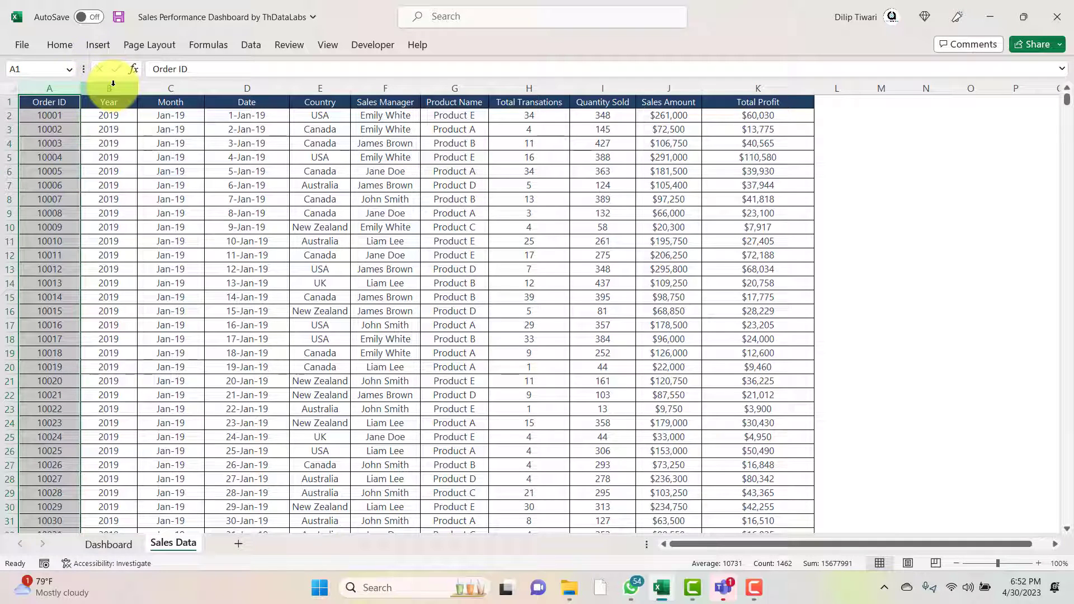
pyautogui.click(95, 88)
pyautogui.click(168, 88)
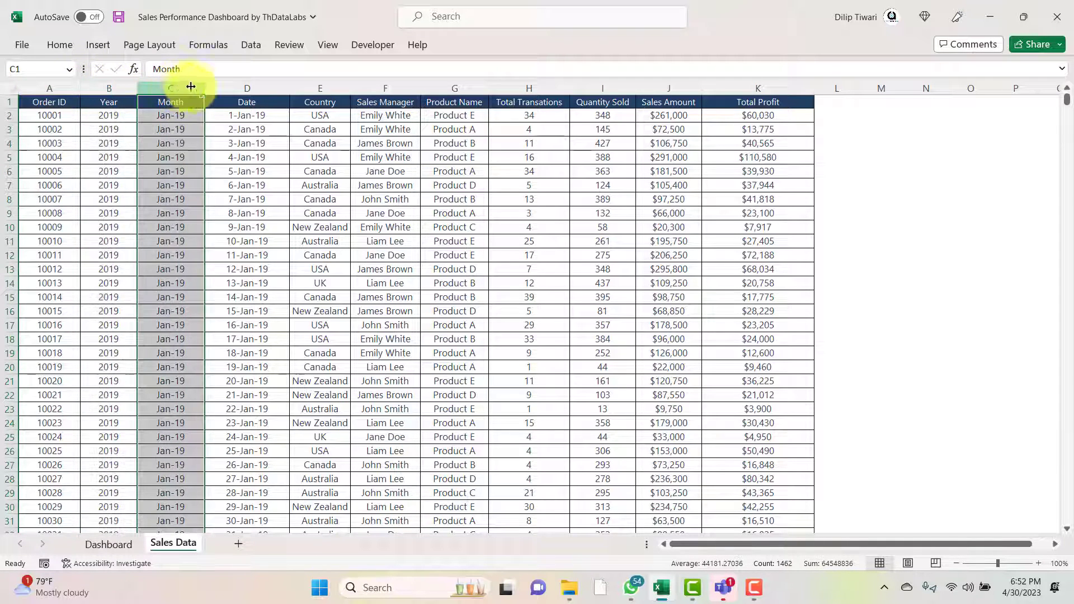
pyautogui.click(234, 90)
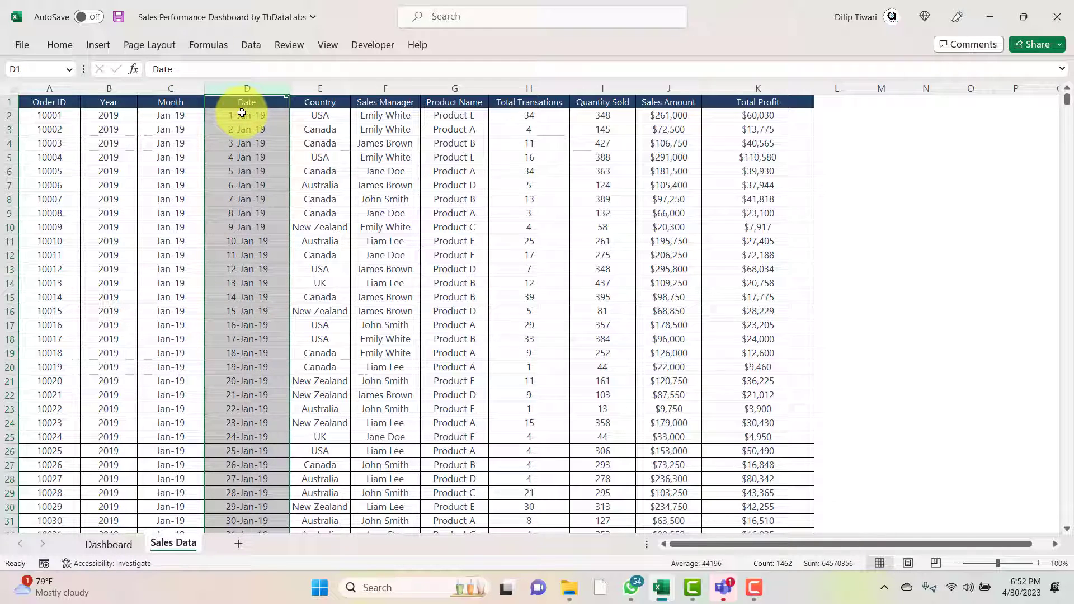
pyautogui.click(314, 88)
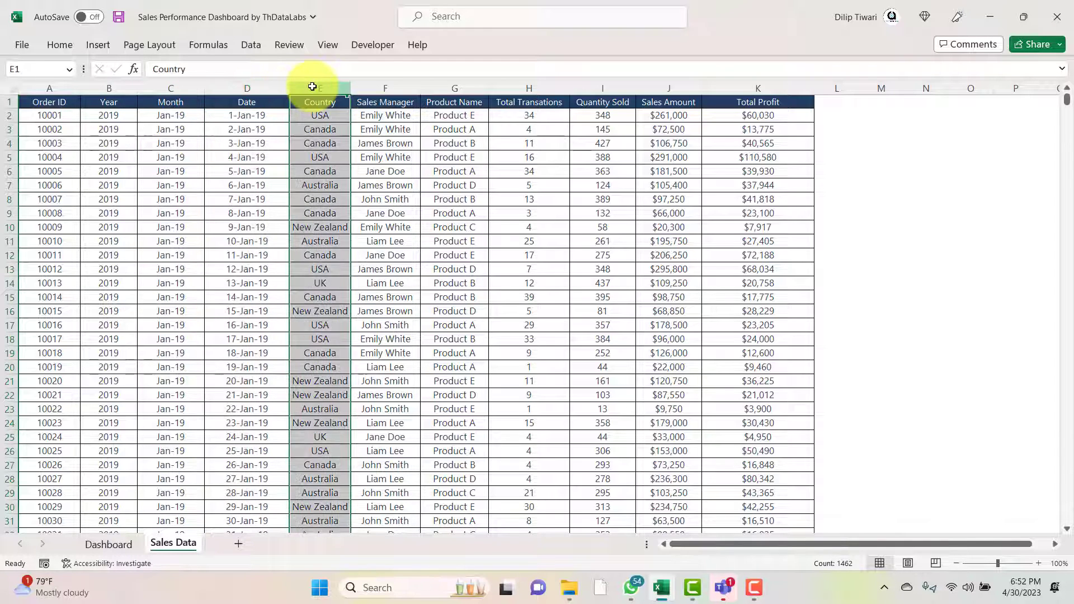
pyautogui.click(376, 86)
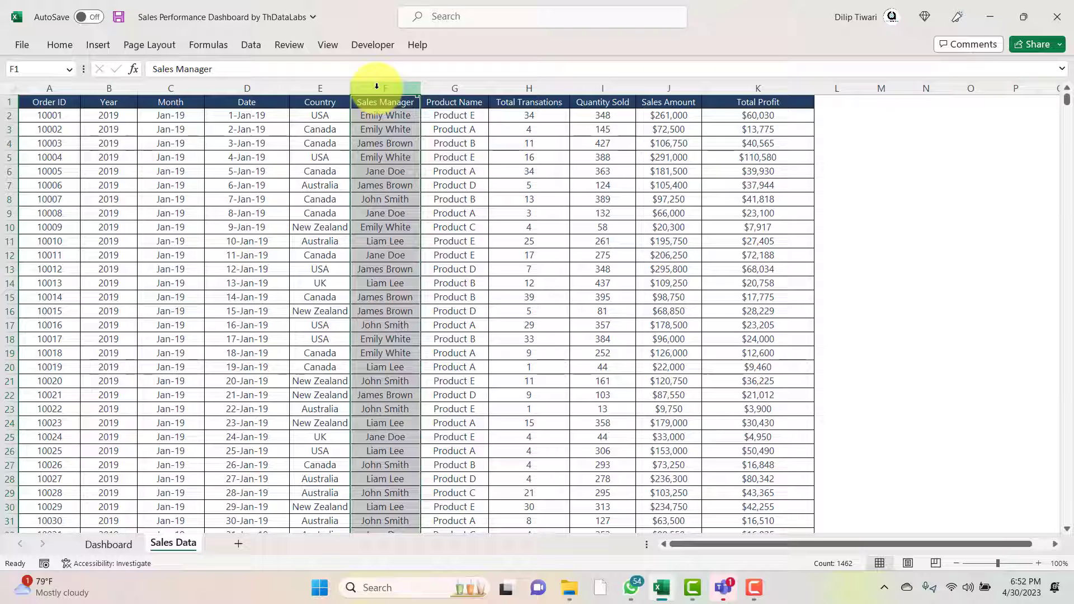
pyautogui.click(461, 89)
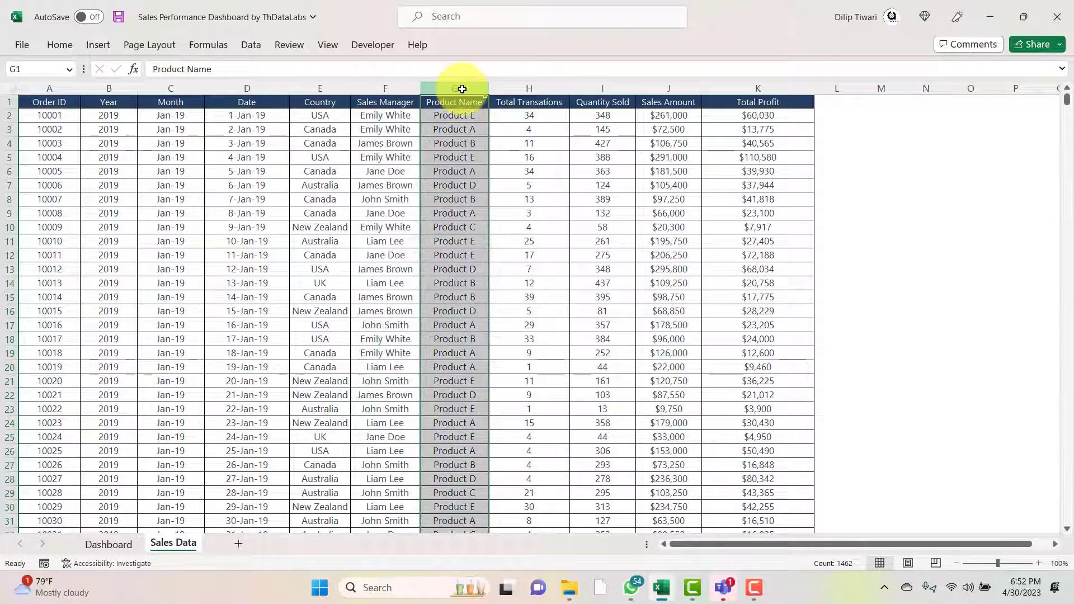
pyautogui.click(530, 88)
pyautogui.click(614, 87)
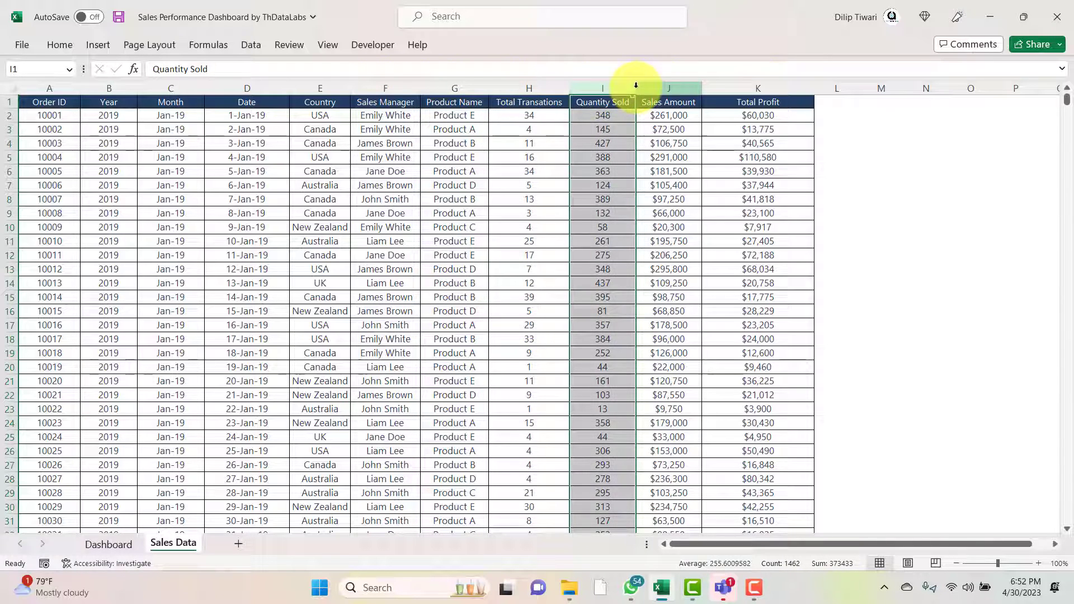
pyautogui.click(668, 89)
pyautogui.click(721, 86)
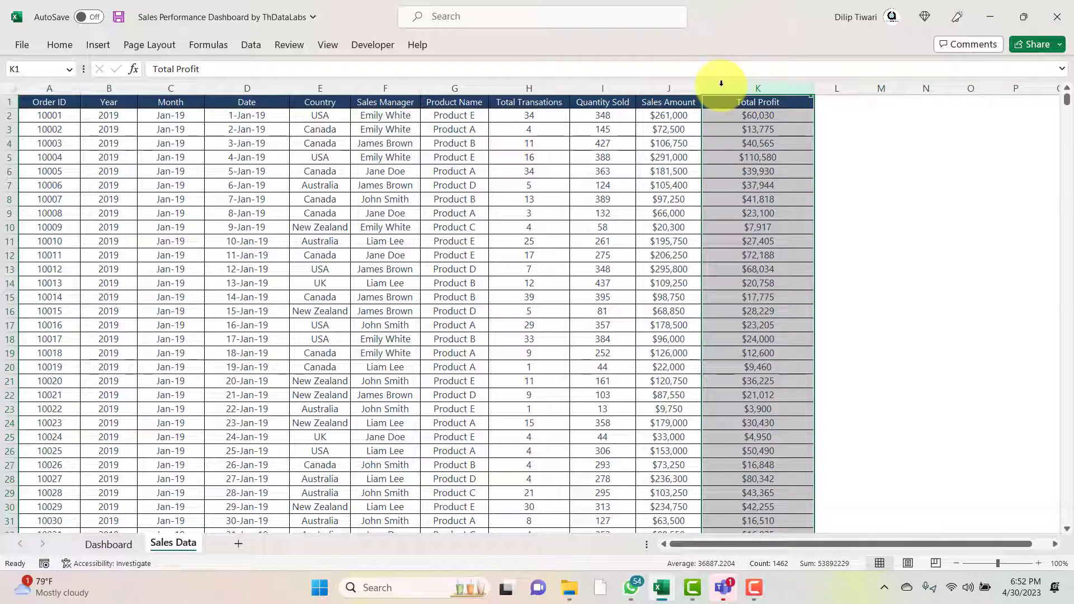
pyautogui.moveTo(36, 88); pyautogui.dragTo(722, 98)
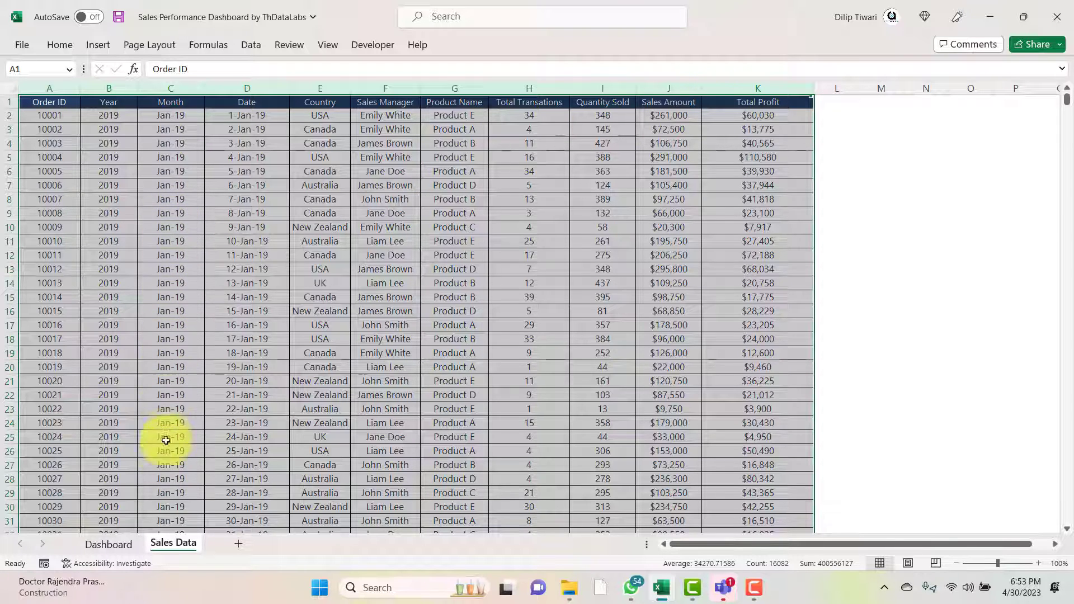
# Unhide the Internal Use Only sheet through the sheet tab's context menu.
pyautogui.rightClick(166, 546)
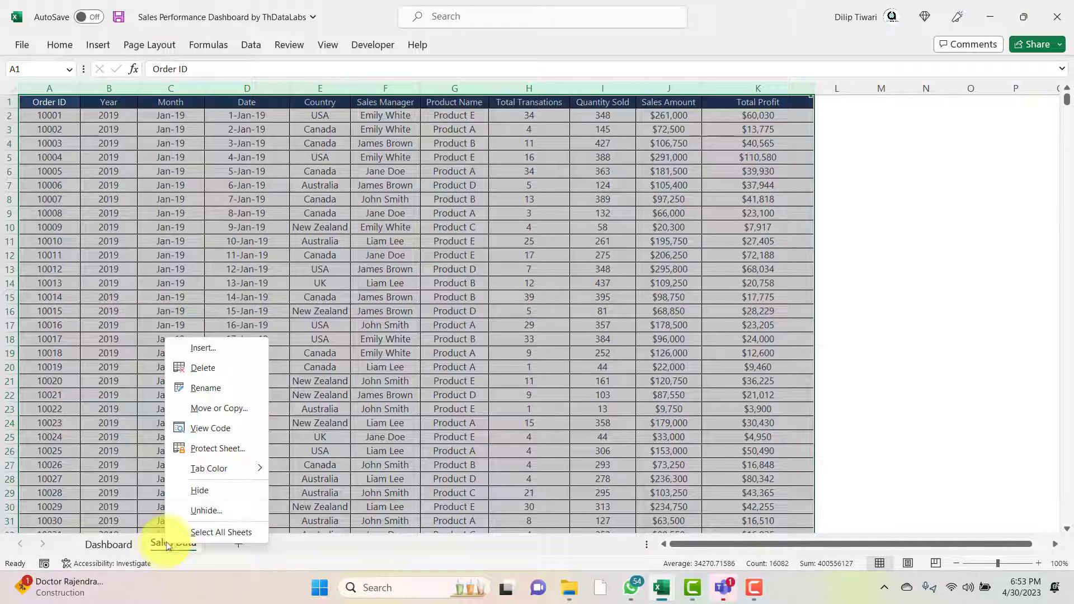
pyautogui.click(201, 511)
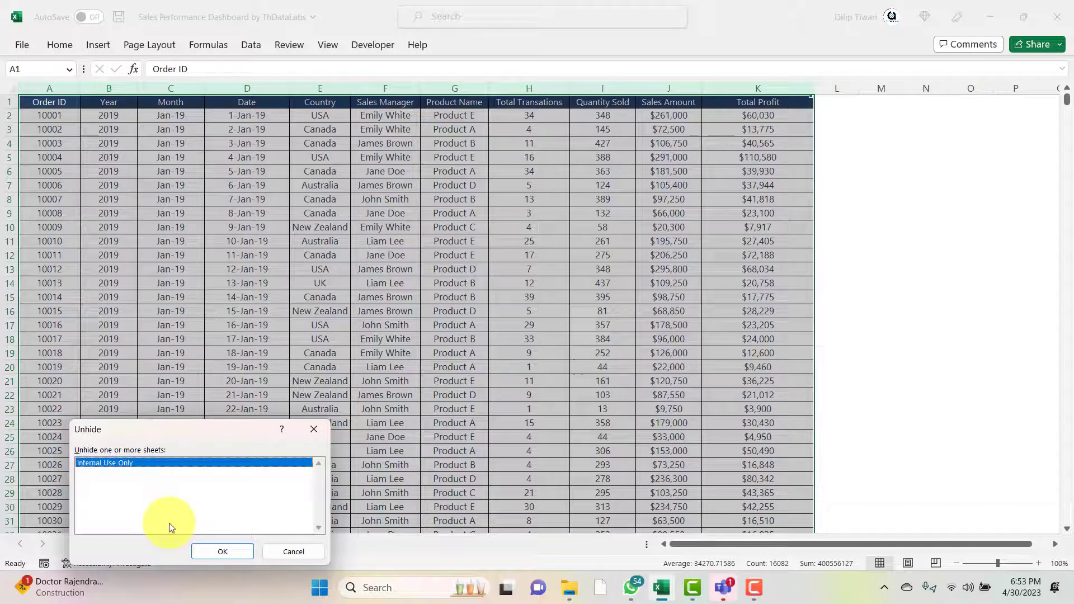
pyautogui.click(211, 552)
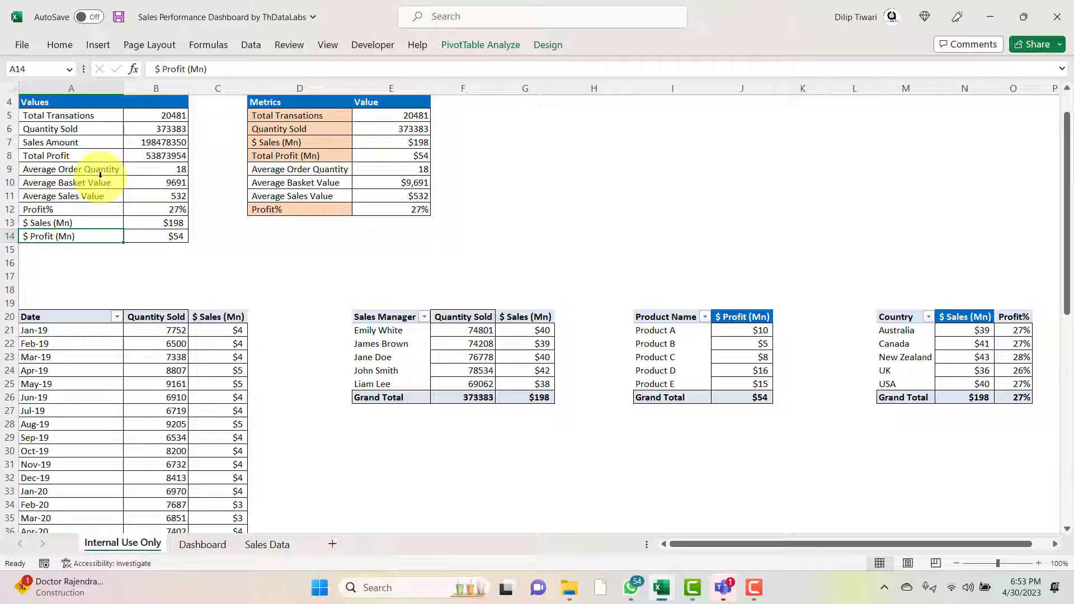
pyautogui.click(84, 116)
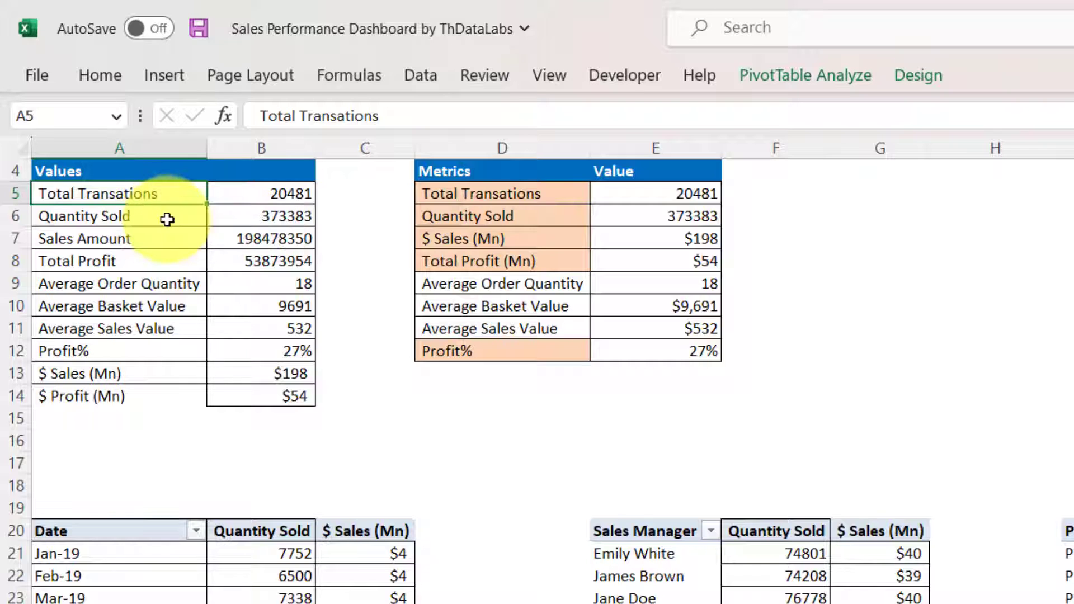
pyautogui.click(165, 218)
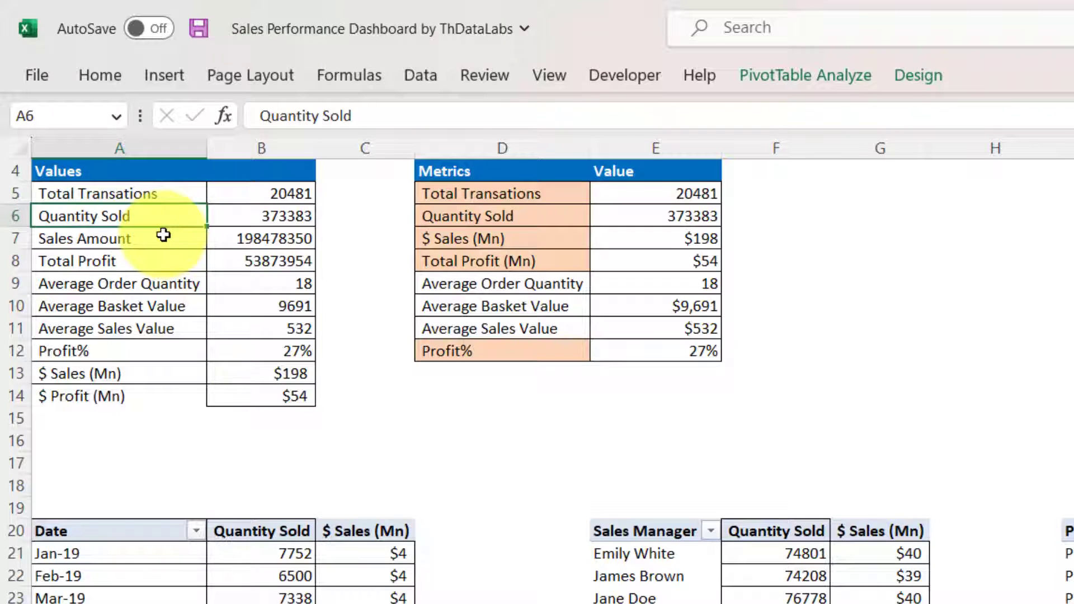
pyautogui.click(163, 238)
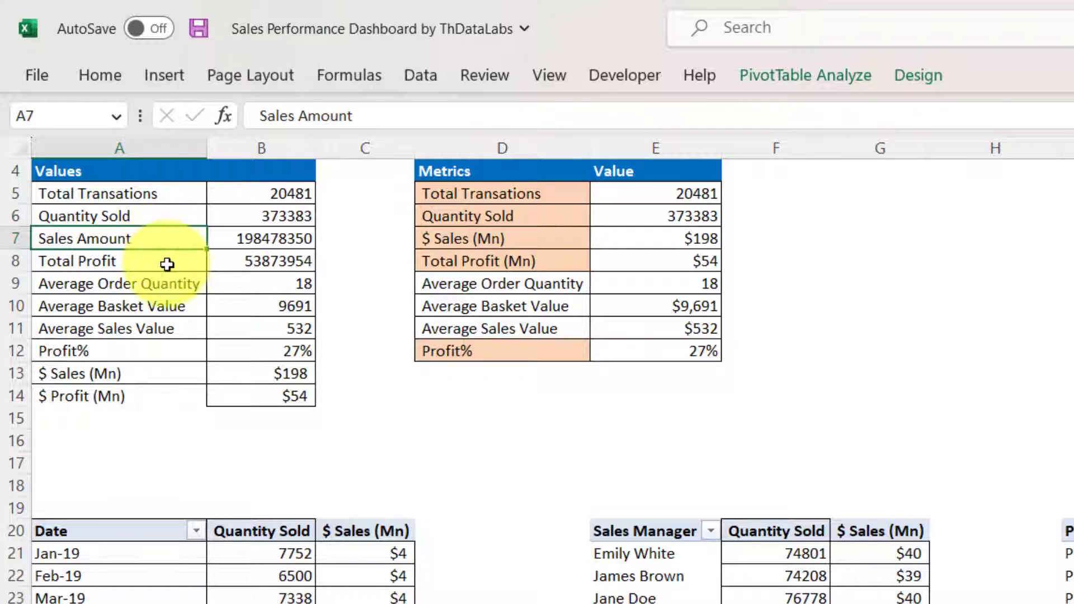
pyautogui.click(167, 263)
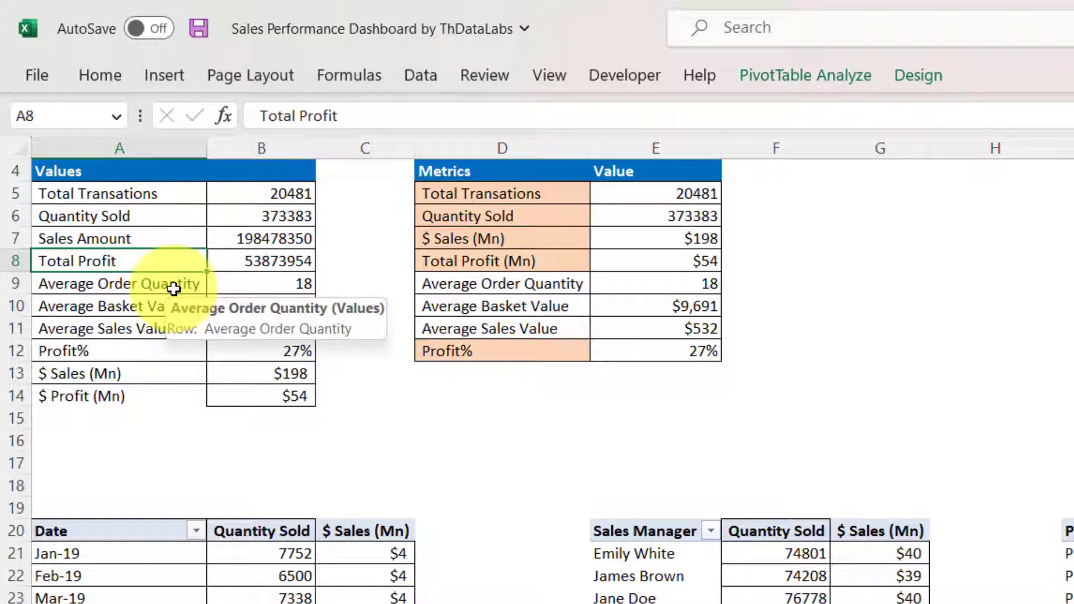
pyautogui.click(171, 285)
pyautogui.click(166, 308)
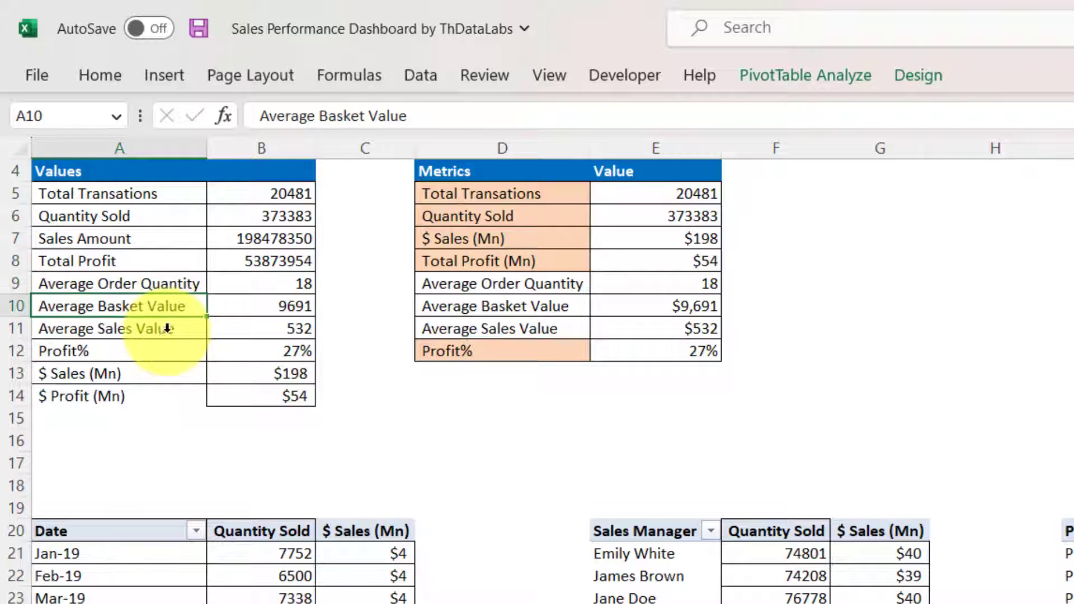
pyautogui.click(166, 331)
pyautogui.click(162, 356)
pyautogui.click(174, 380)
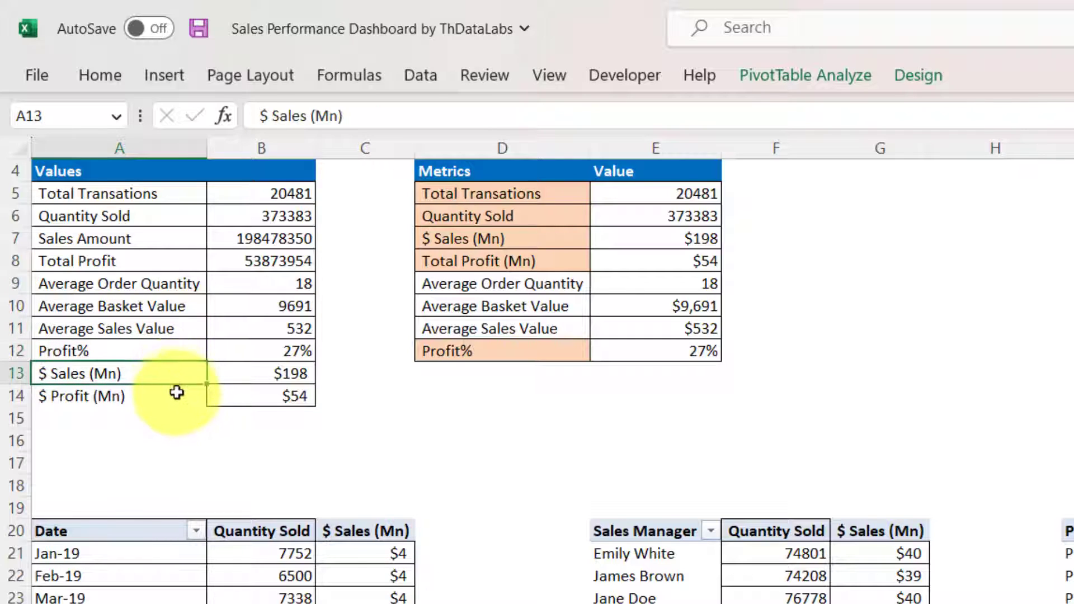
pyautogui.click(177, 395)
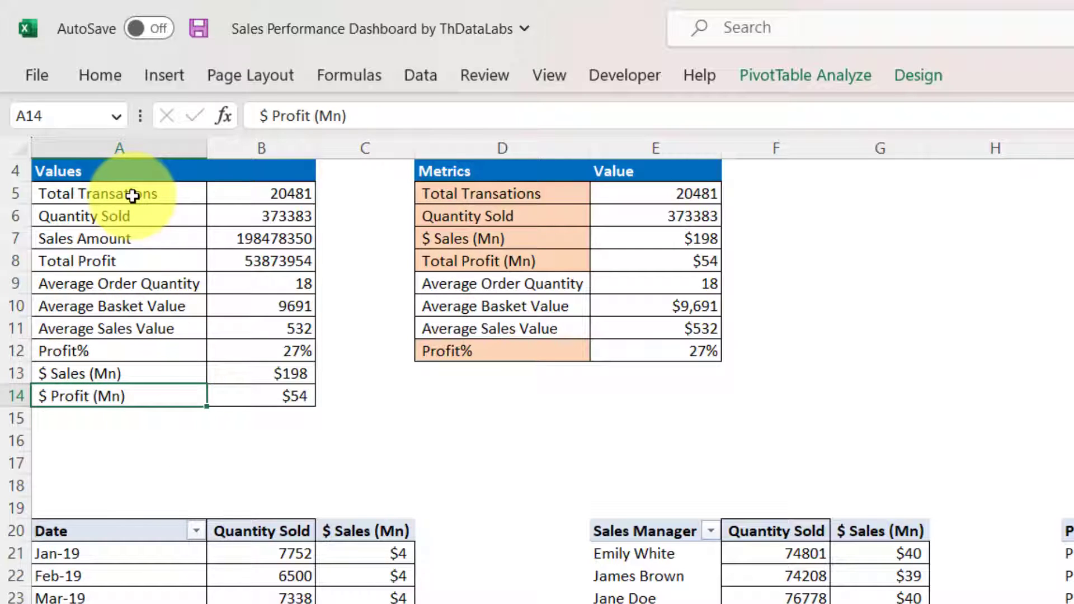
pyautogui.moveTo(132, 195); pyautogui.dragTo(134, 401)
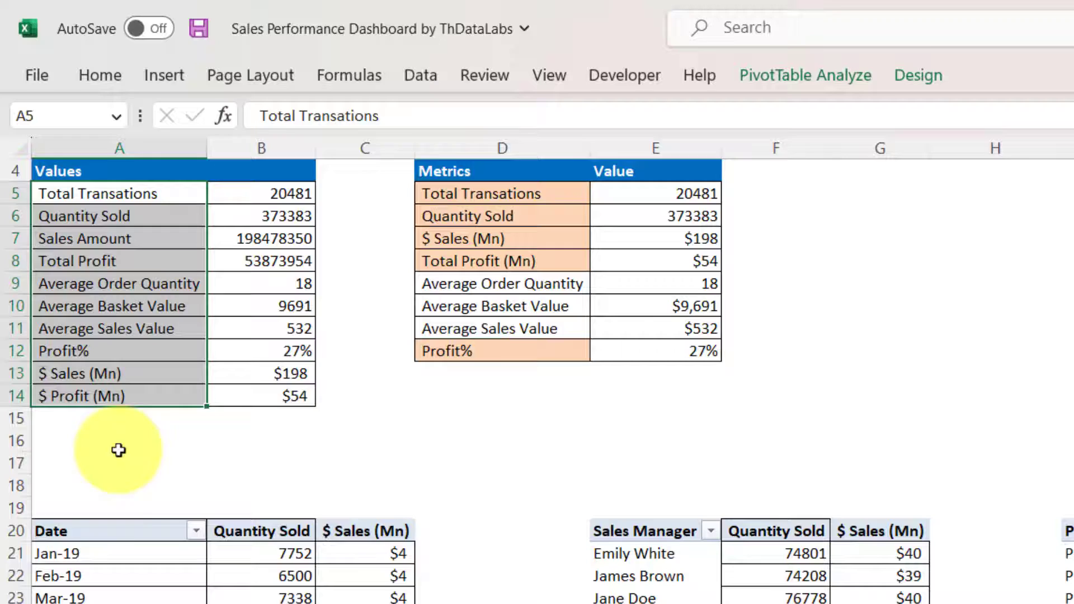
pyautogui.click(95, 524)
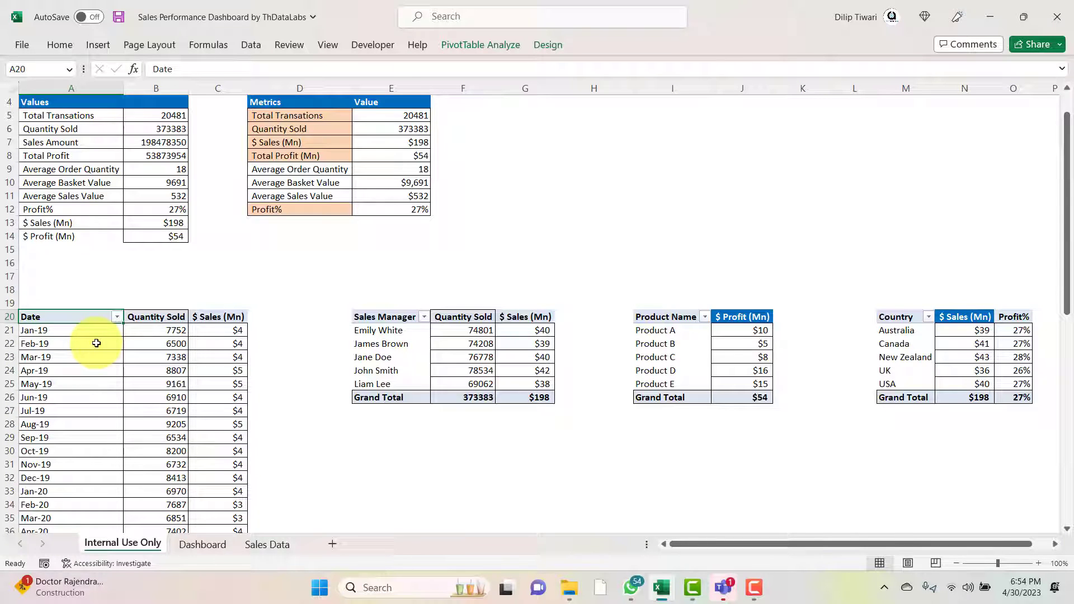
pyautogui.moveTo(973, 543); pyautogui.dragTo(1006, 543)
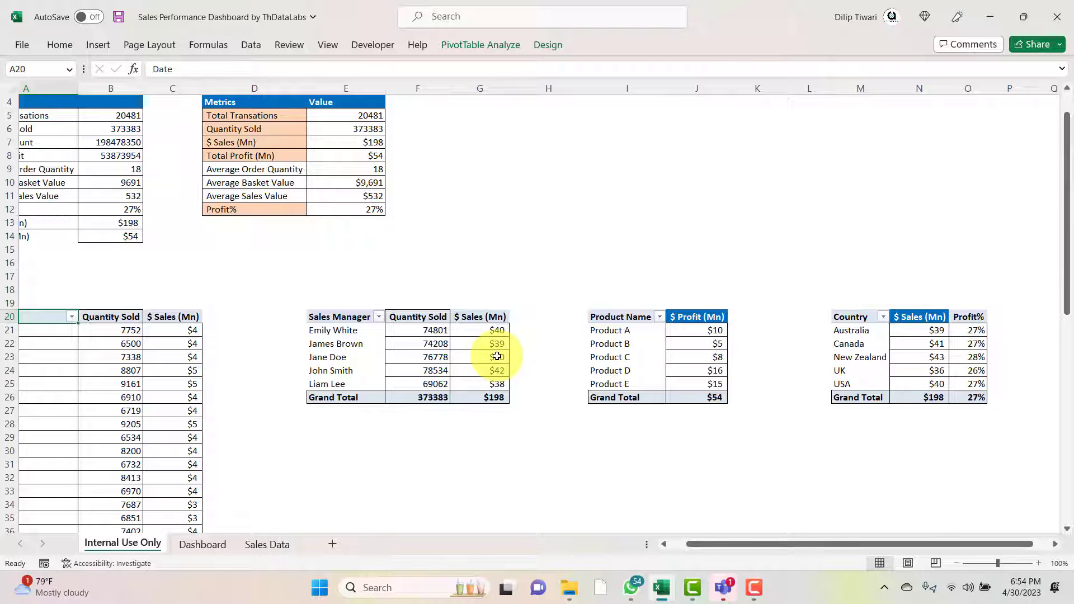
pyautogui.moveTo(497, 356)
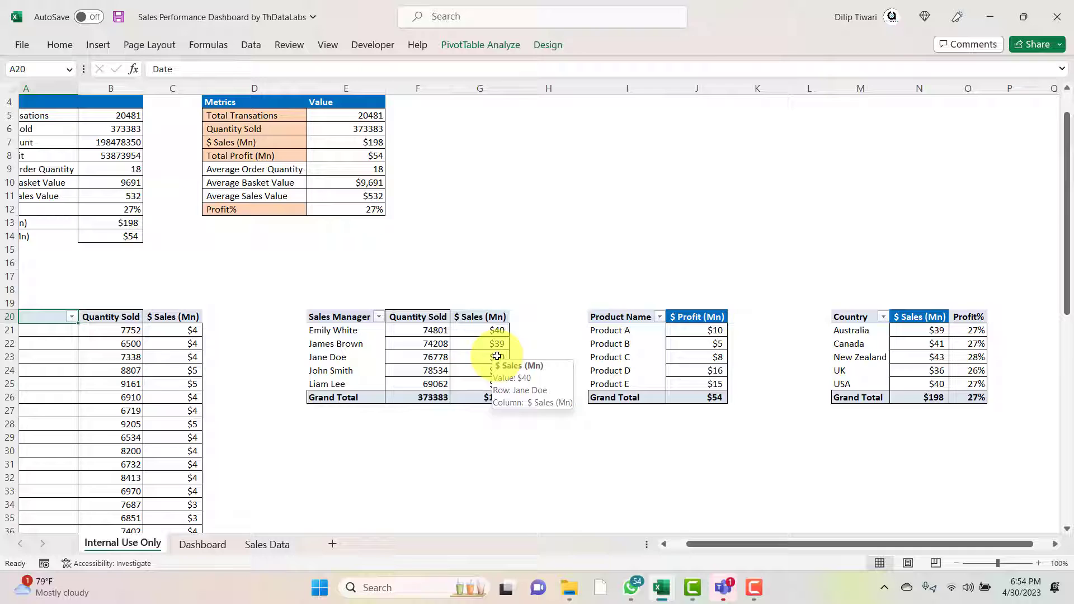
pyautogui.moveTo(150, 363)
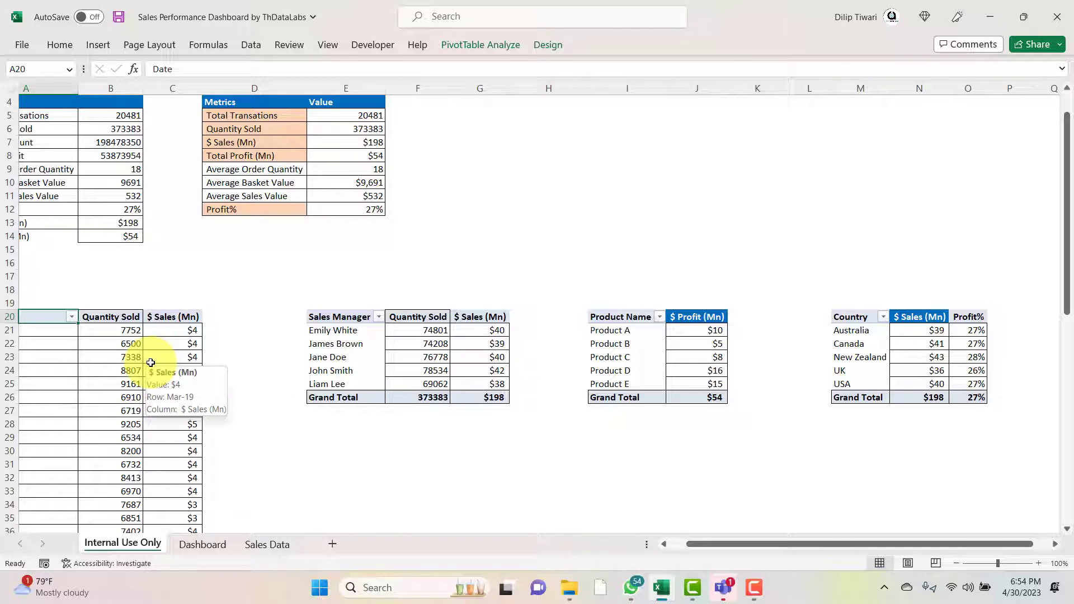
pyautogui.hscroll(-1, 153, 368)
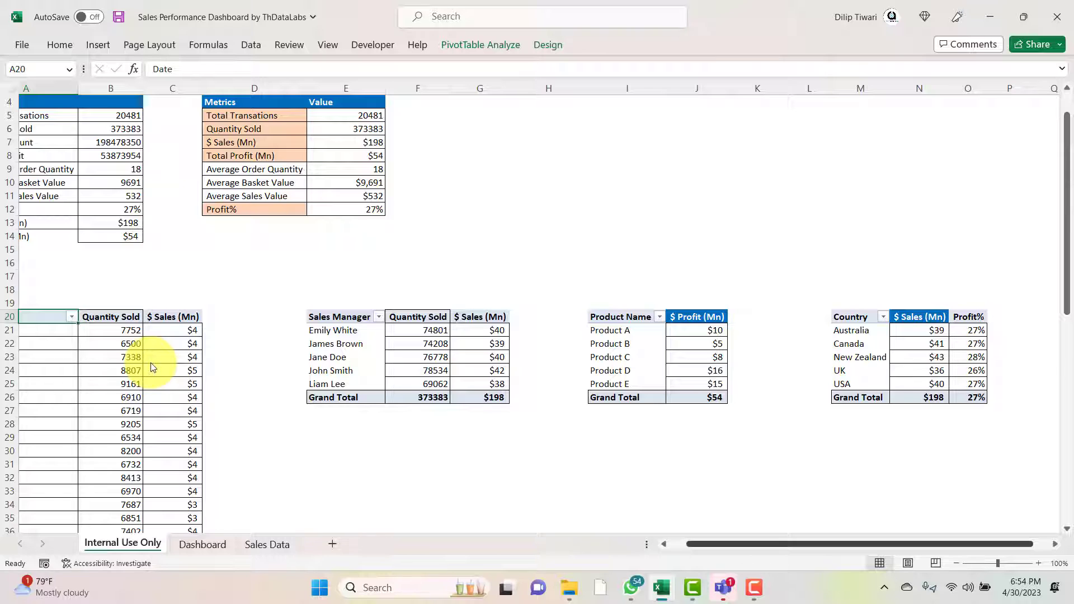
pyautogui.hscroll(-1, 153, 368)
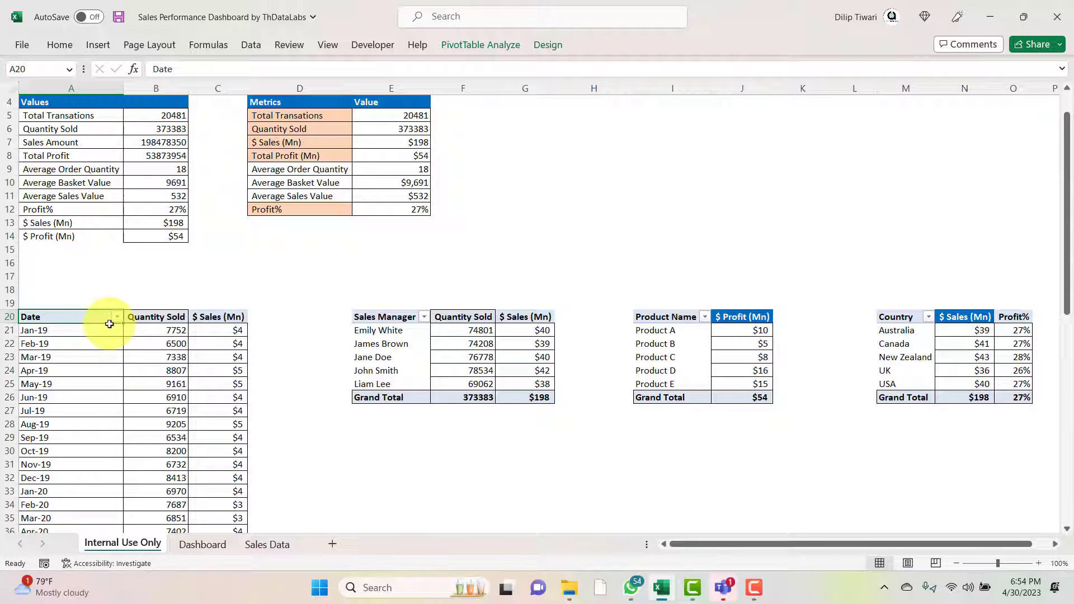
pyautogui.click(112, 128)
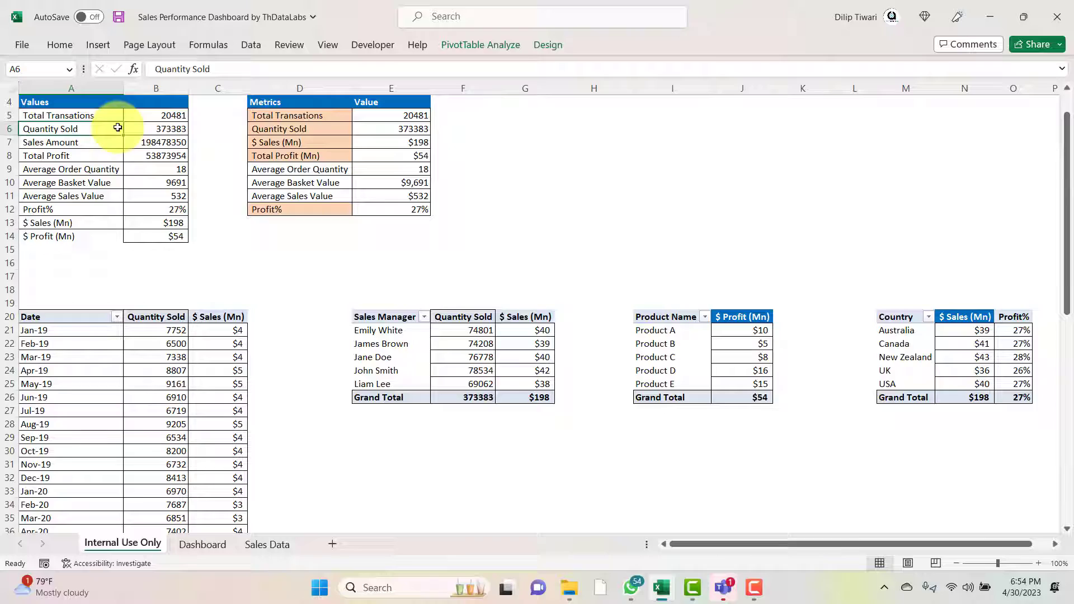
pyautogui.click(479, 48)
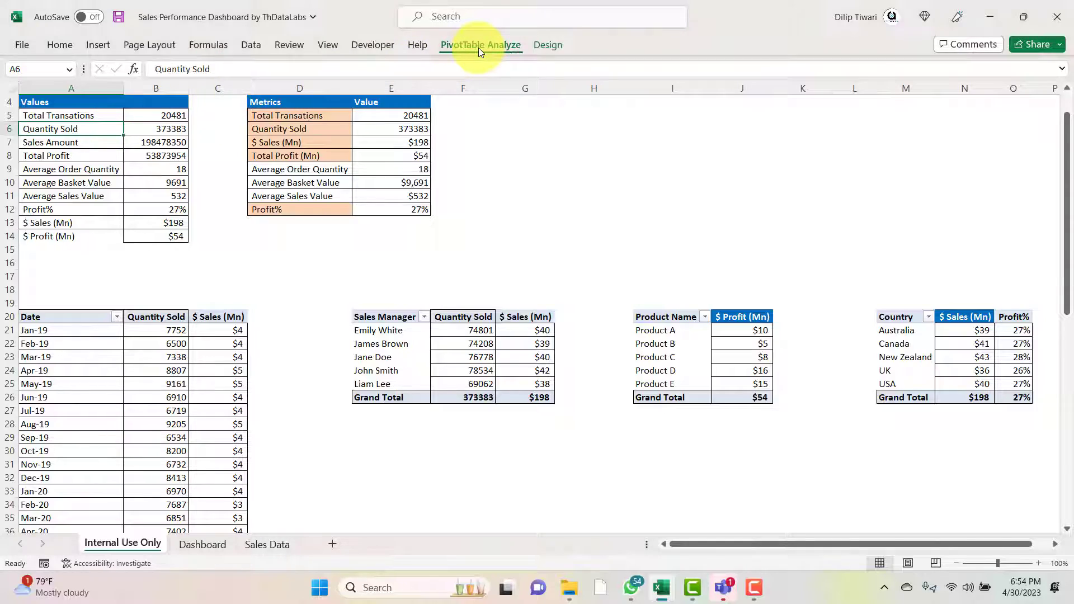
# Pin the PivotTable Analyze ribbon so it stays expanded.
pyautogui.doubleClick(478, 49)
pyautogui.doubleClick(479, 47)
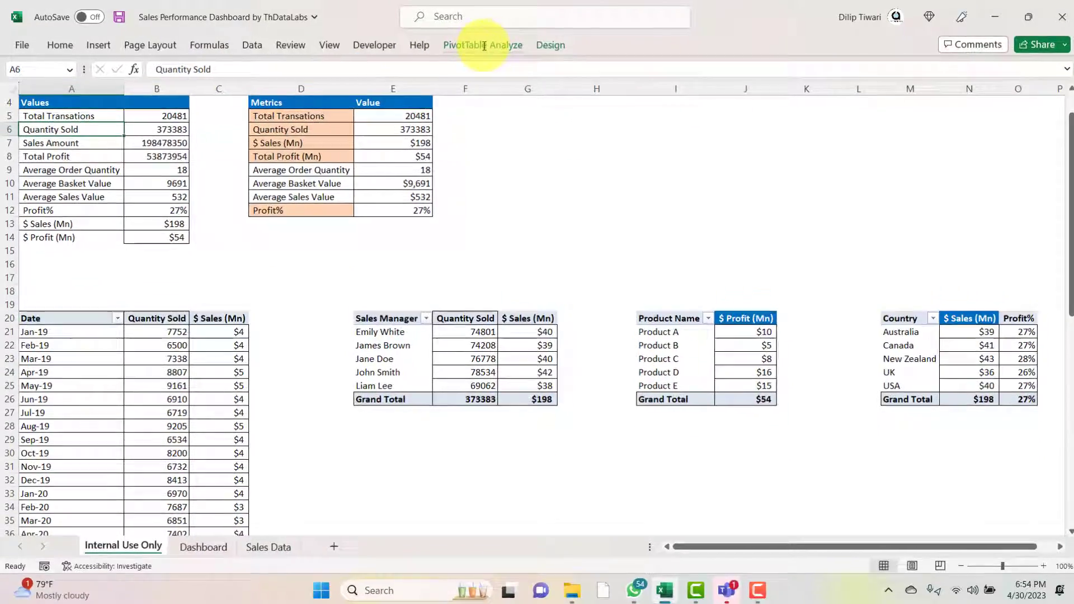
pyautogui.doubleClick(484, 45)
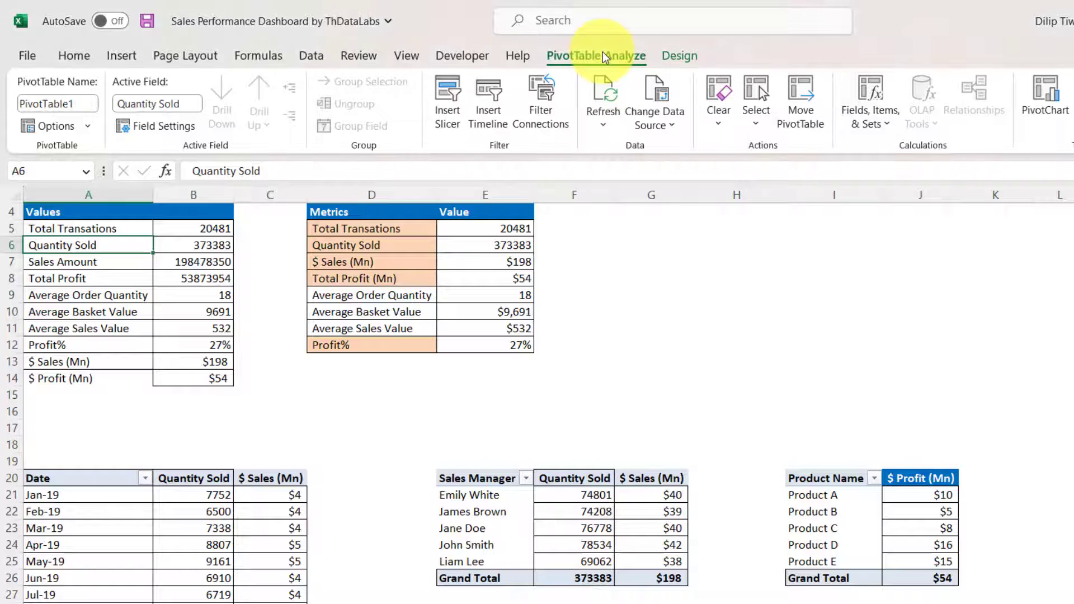
# Review the $ Profit (Mn) calculated field formula ='Total Profit'/1000000 and close without changes.
pyautogui.click(889, 128)
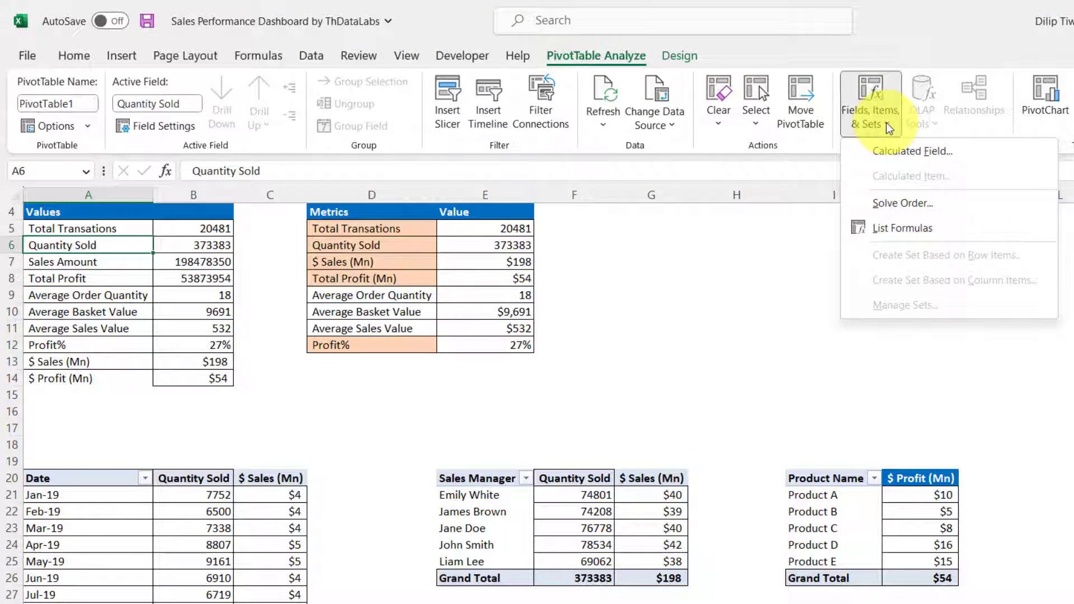
pyautogui.click(910, 153)
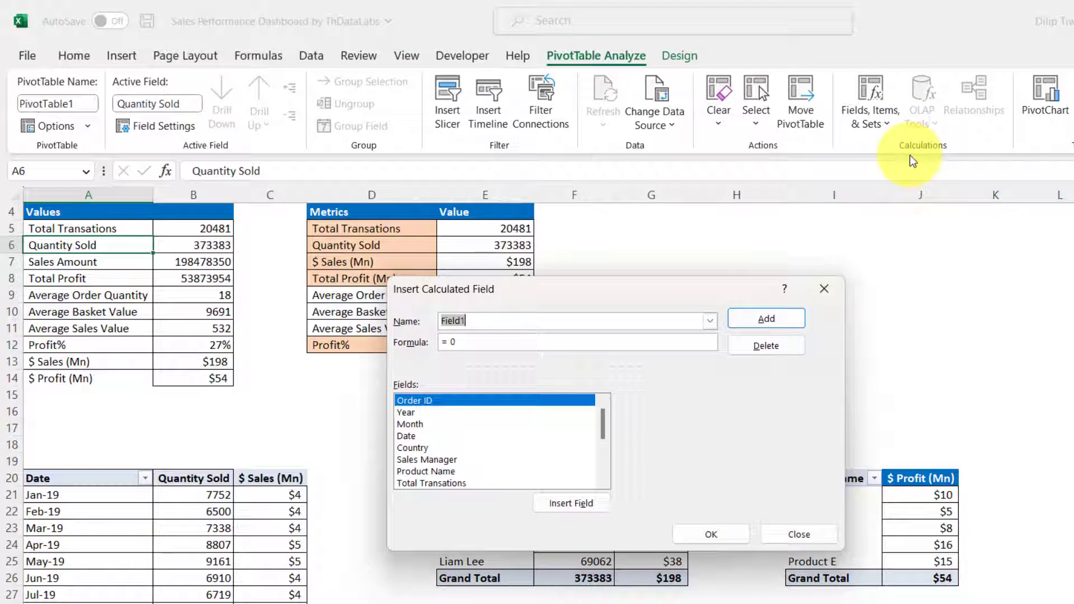
pyautogui.click(709, 322)
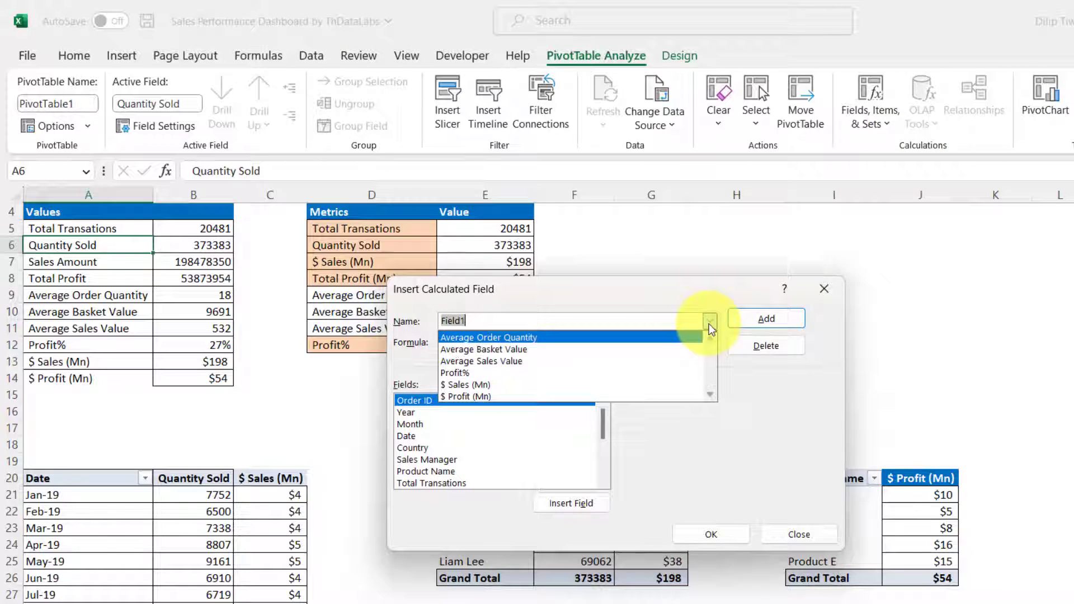
pyautogui.click(697, 397)
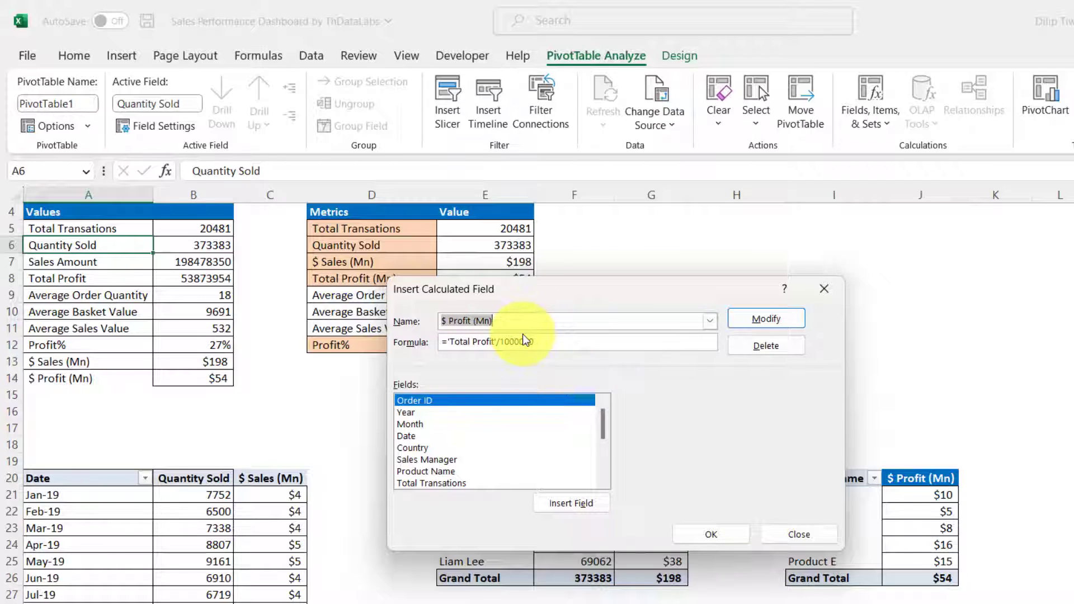
pyautogui.click(709, 320)
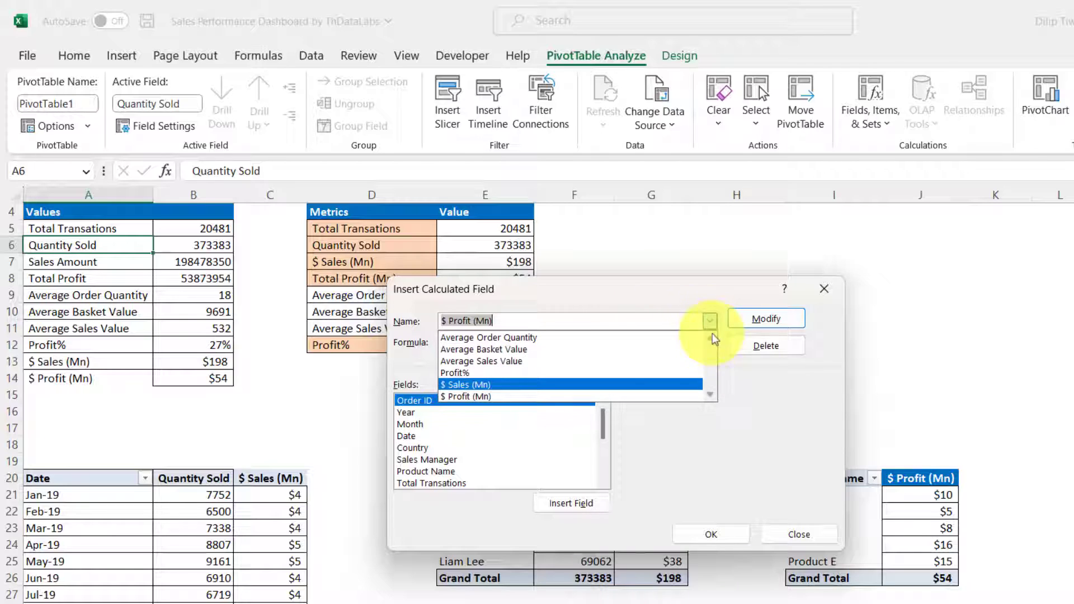
pyautogui.click(727, 384)
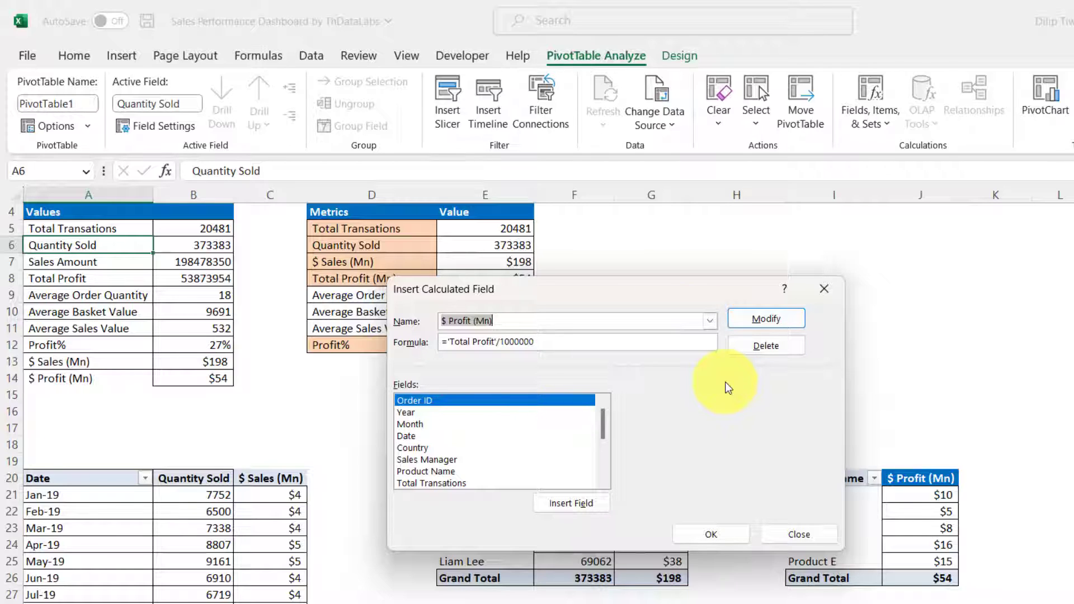
pyautogui.click(823, 289)
# Generate a List Formulas sheet of the calculated fields and select rows A3:C8.
pyautogui.click(870, 109)
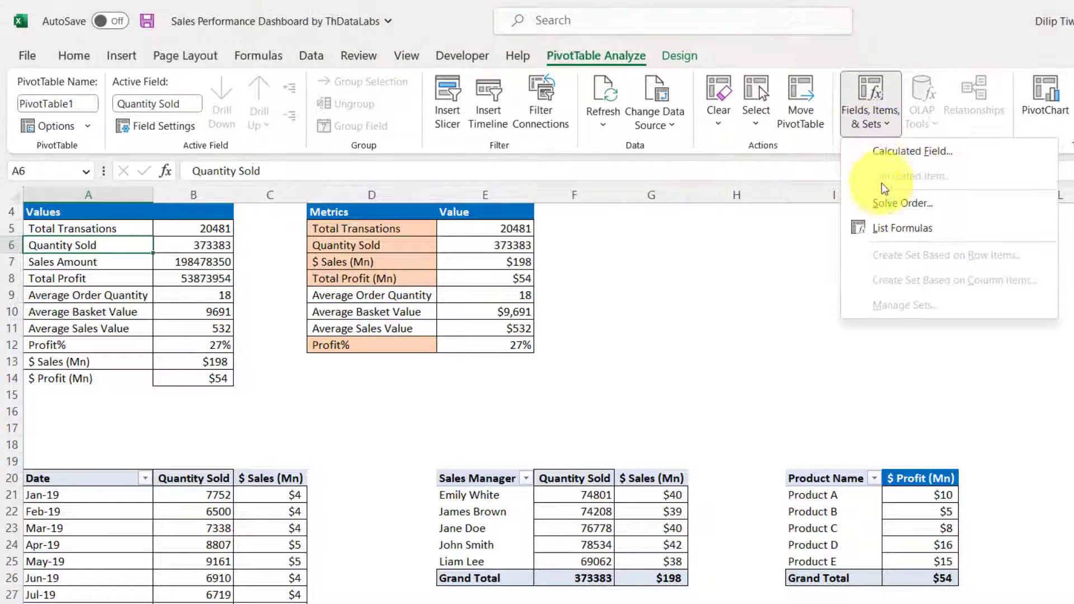
pyautogui.click(894, 228)
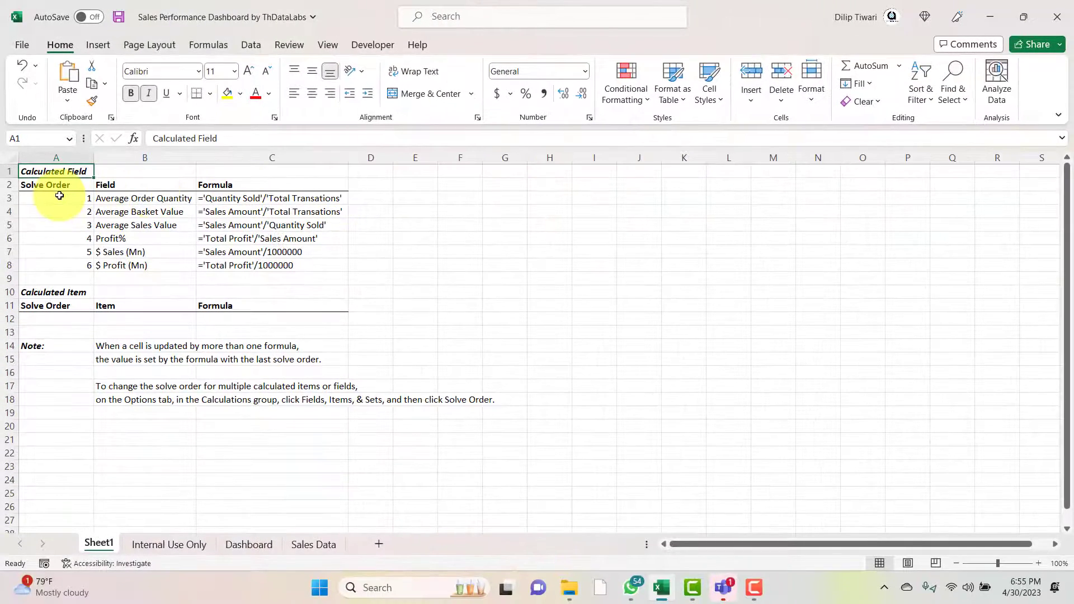
pyautogui.moveTo(72, 233); pyautogui.dragTo(294, 312)
pyautogui.moveTo(250, 265); pyautogui.dragTo(252, 266)
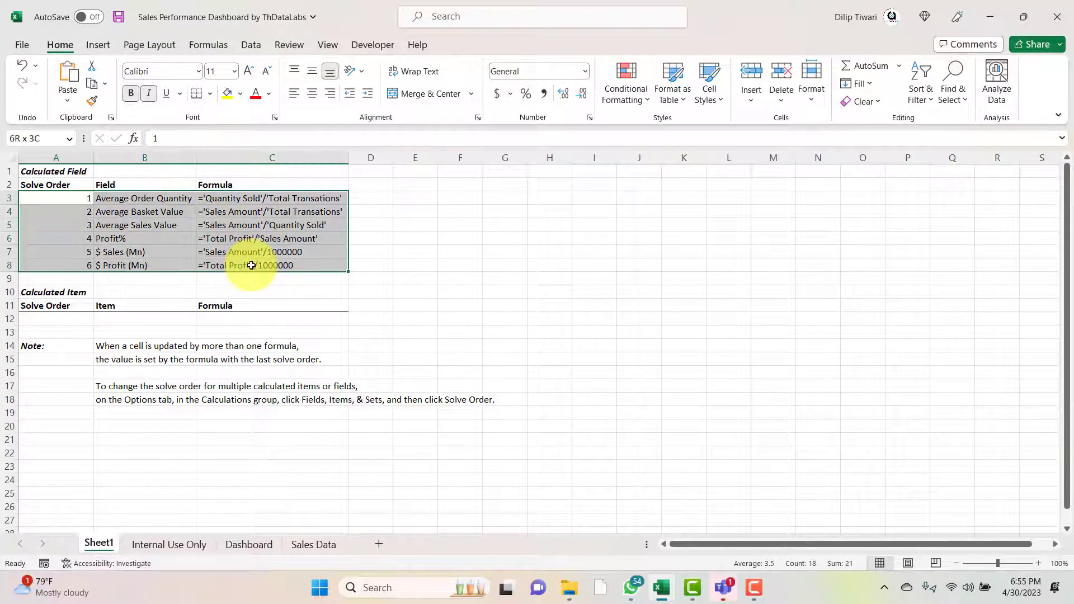
# Rename the new sheet to Formulas and move it to the end of the tabs.
pyautogui.doubleClick(100, 544)
pyautogui.press('BackSpace')
pyautogui.write('Formulas')
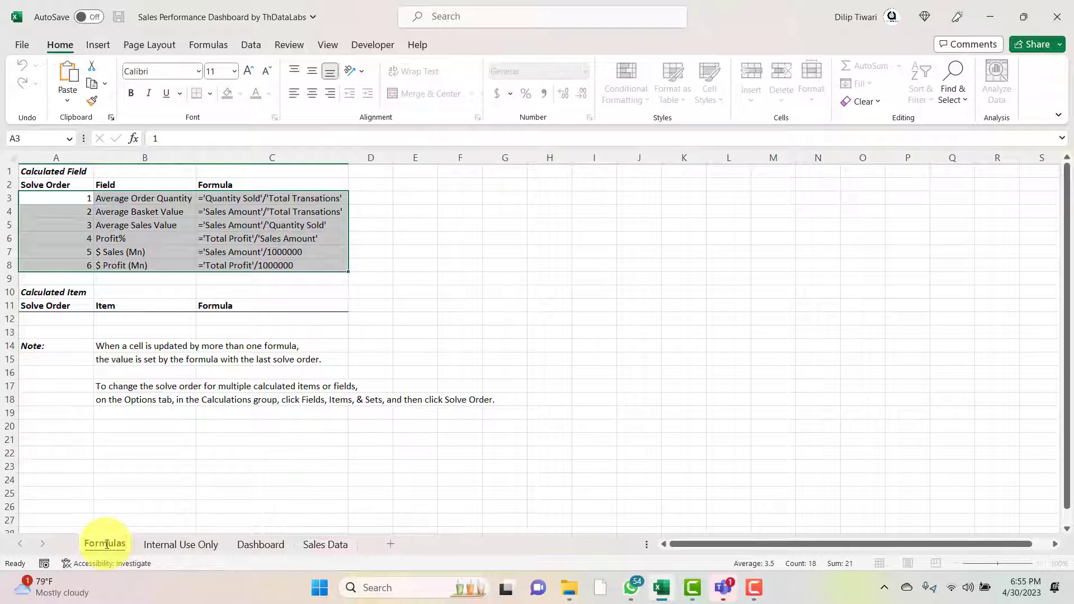
pyautogui.press('Return')
pyautogui.moveTo(107, 544)
pyautogui.mouseDown()
pyautogui.moveTo(96, 545)
pyautogui.moveTo(372, 547)
pyautogui.mouseUp()
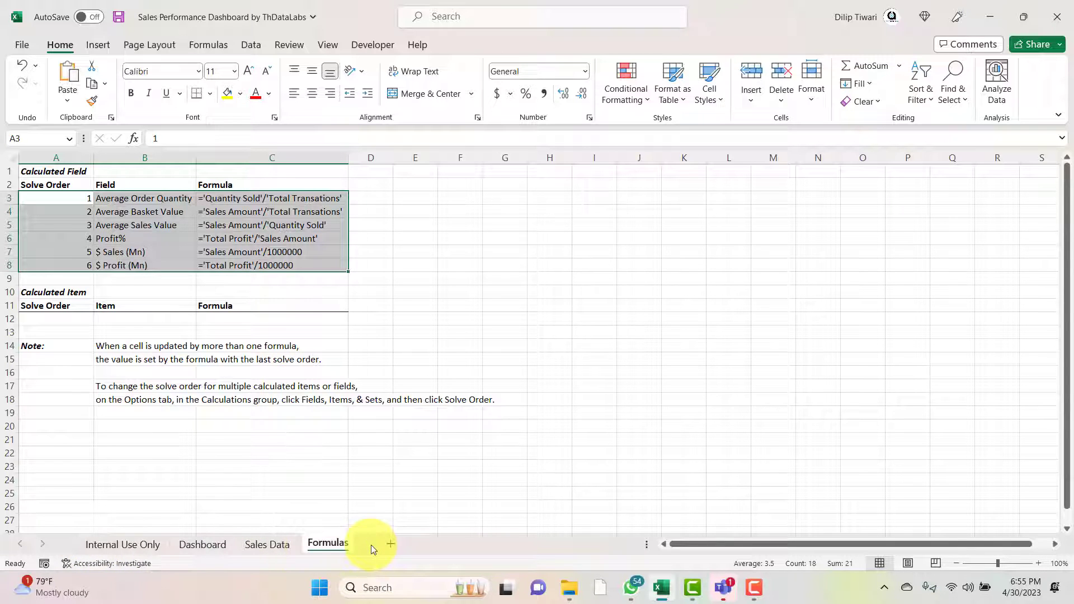
pyautogui.click(336, 492)
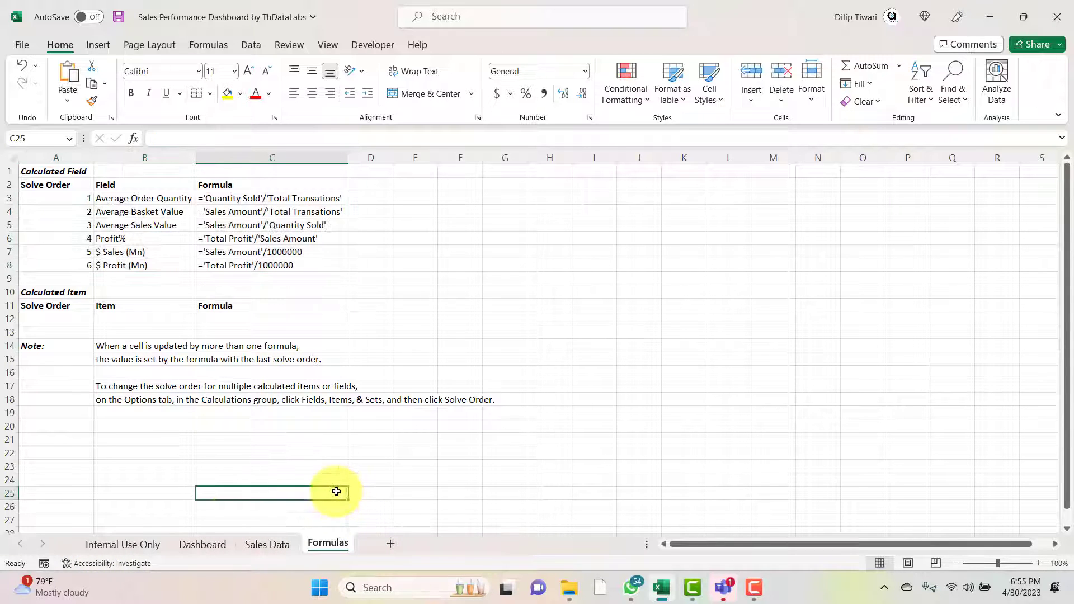
# Hide the Internal Use Only sheet again.
pyautogui.rightClick(109, 544)
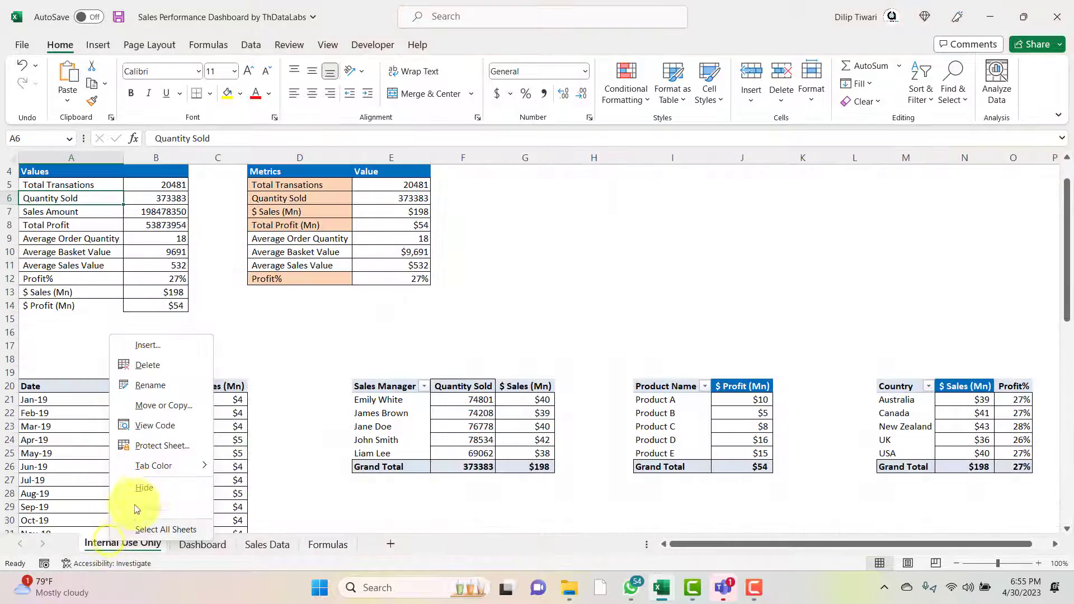
pyautogui.click(147, 490)
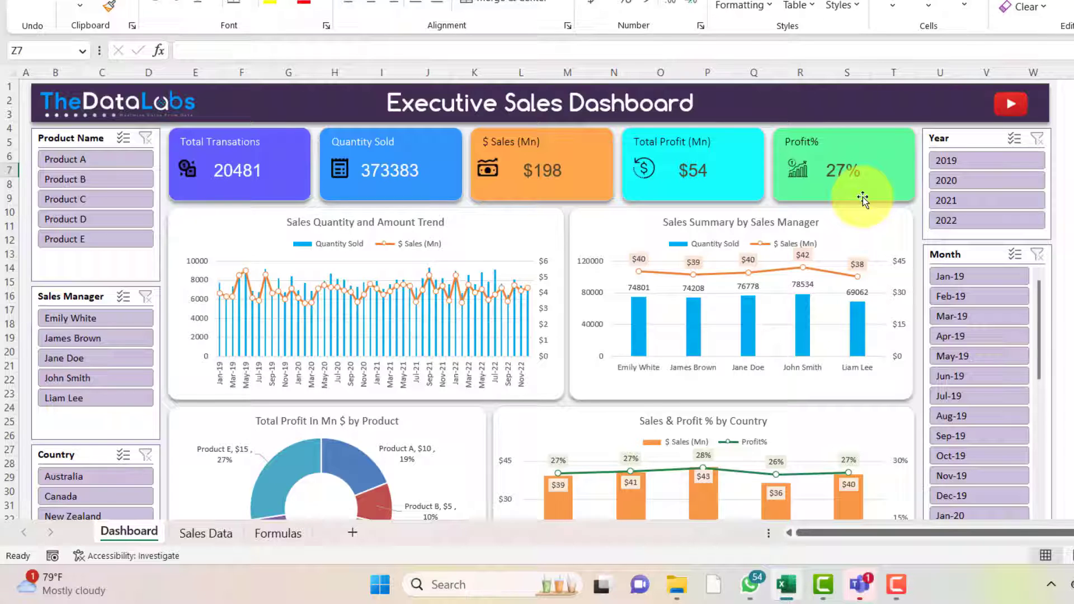
# Select the Sales Quantity and Amount Trend chart on the dashboard.
pyautogui.click(241, 223)
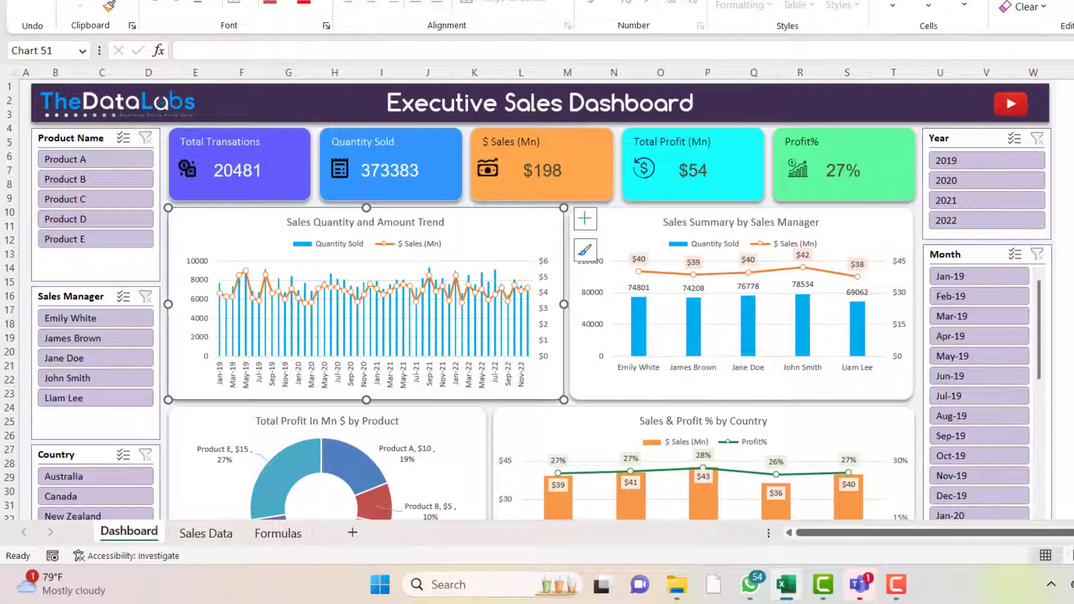
pyautogui.scroll(-3, 540, 300)
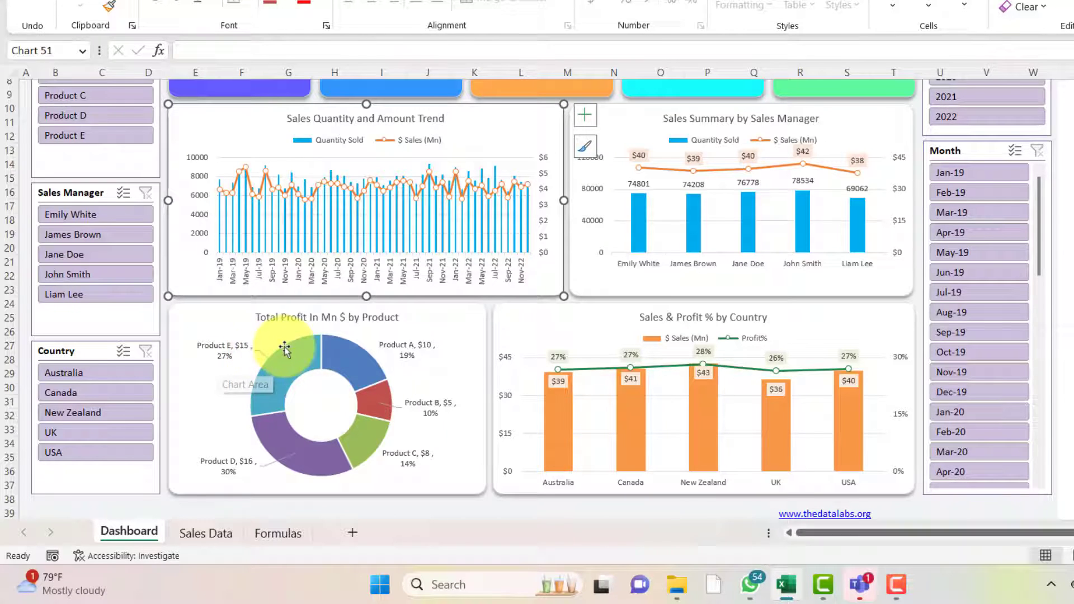
pyautogui.moveTo(328, 346)
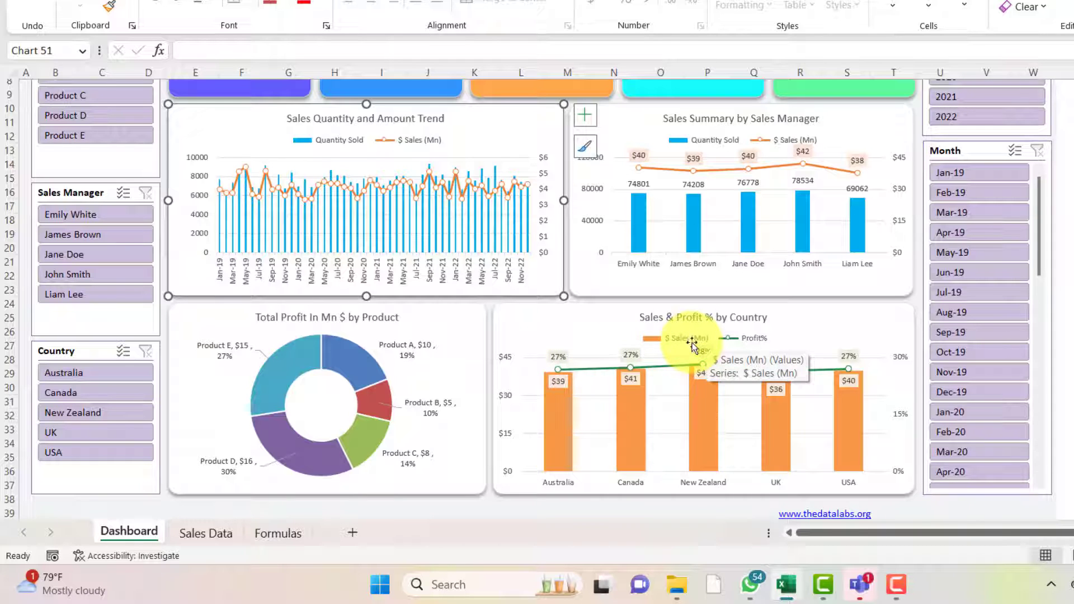
# Filter the dashboard to Product A, giving 4095 transactions and 75620 units sold.
pyautogui.scroll(3, 538, 297)
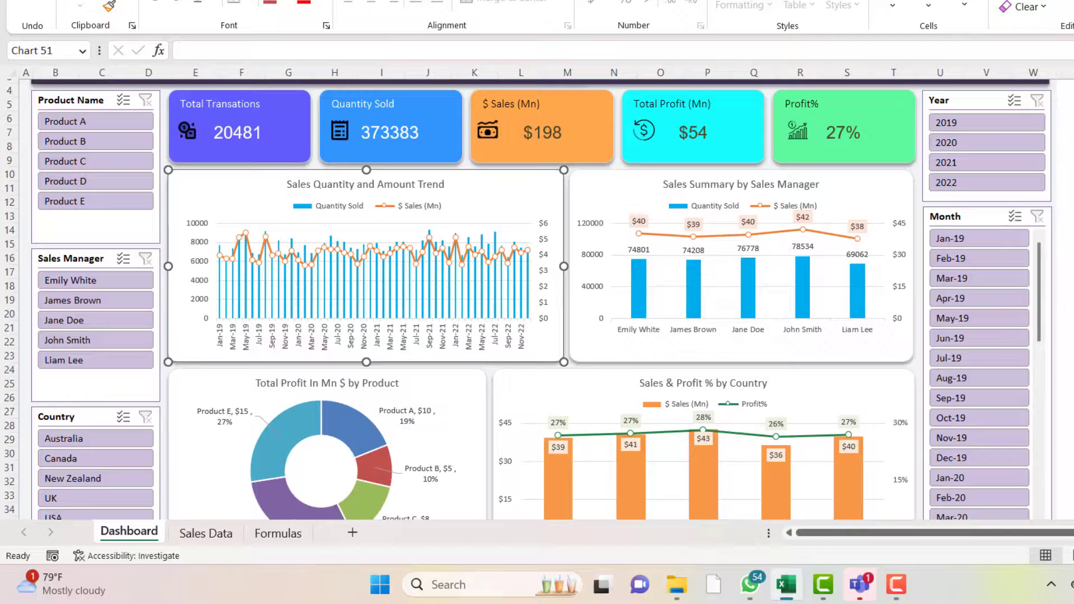
pyautogui.scroll(-2, 537, 296)
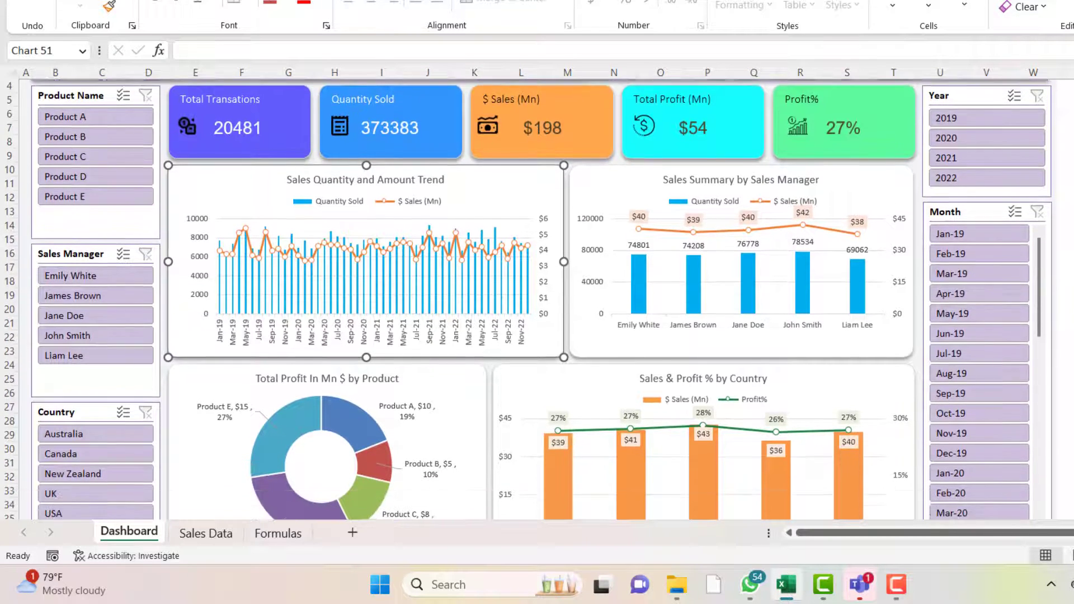
pyautogui.scroll(2, 537, 296)
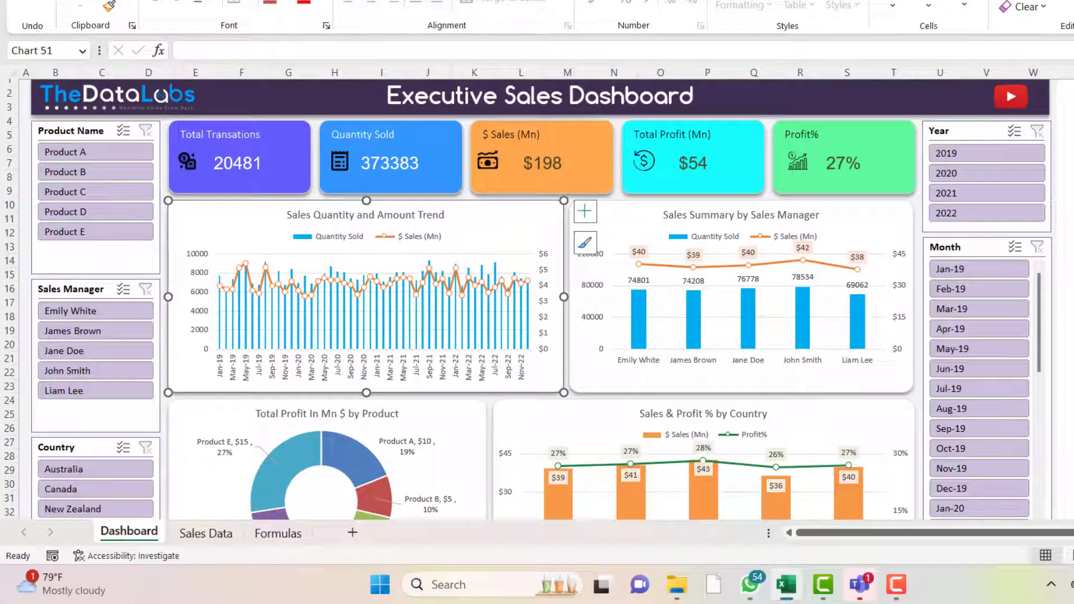
pyautogui.click(748, 301)
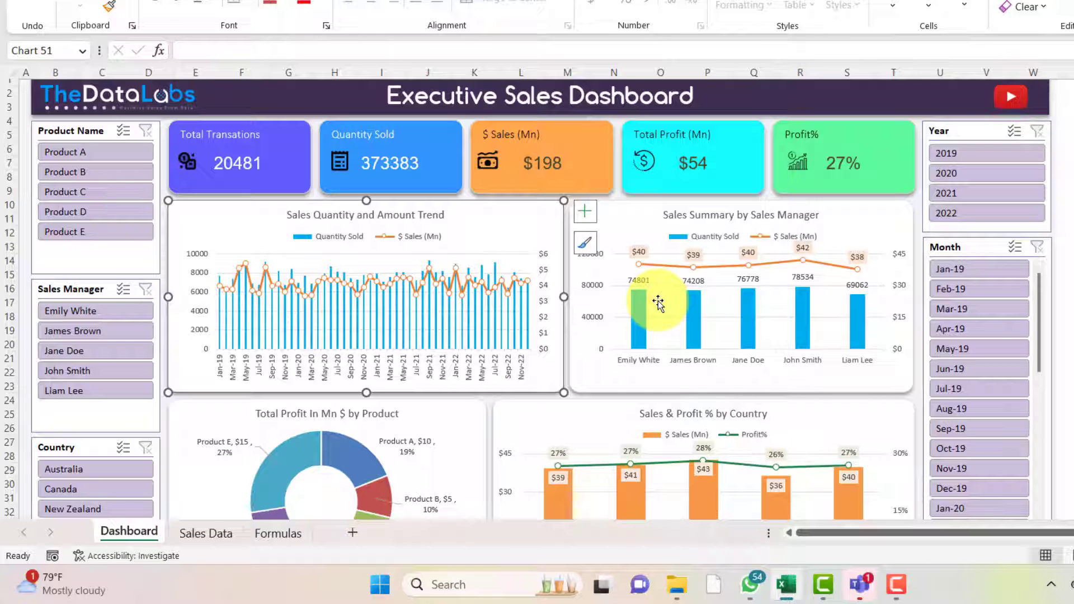
pyautogui.moveTo(660, 306)
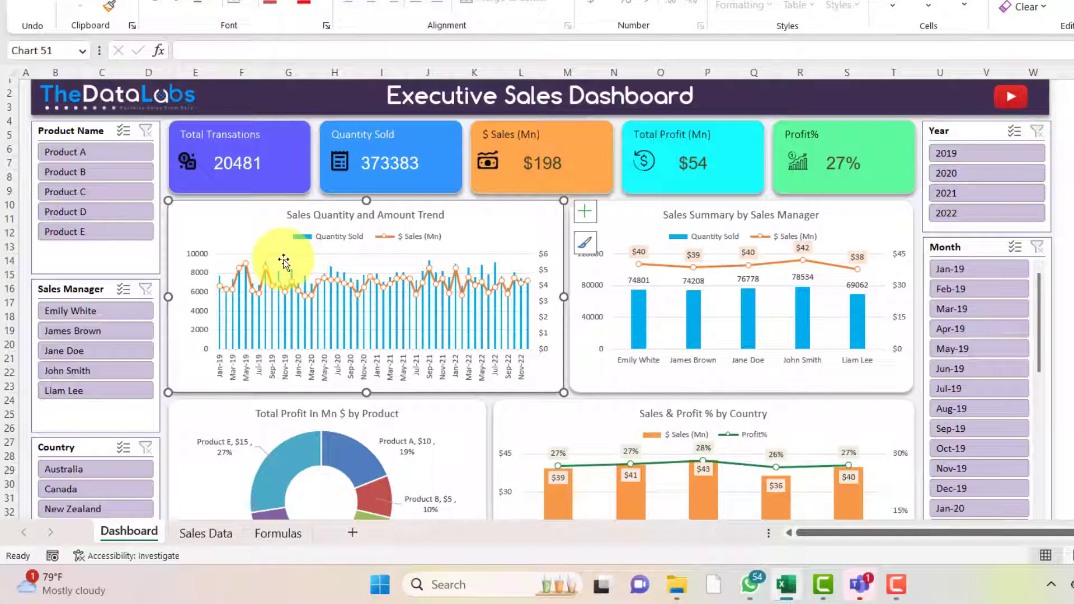
pyautogui.scroll(-2, 1048, 232)
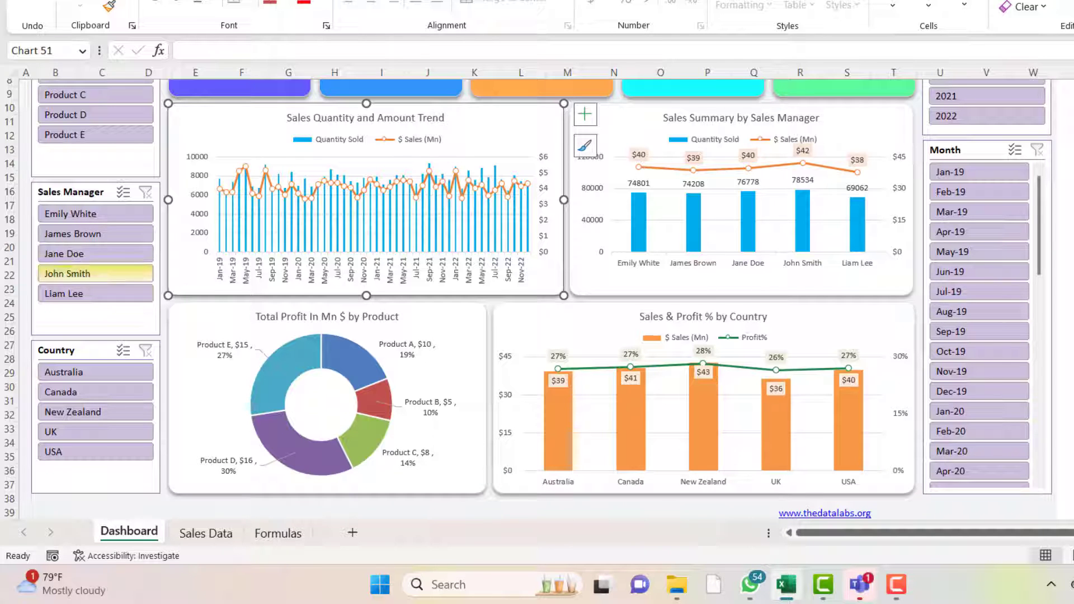
pyautogui.scroll(2, 330, 283)
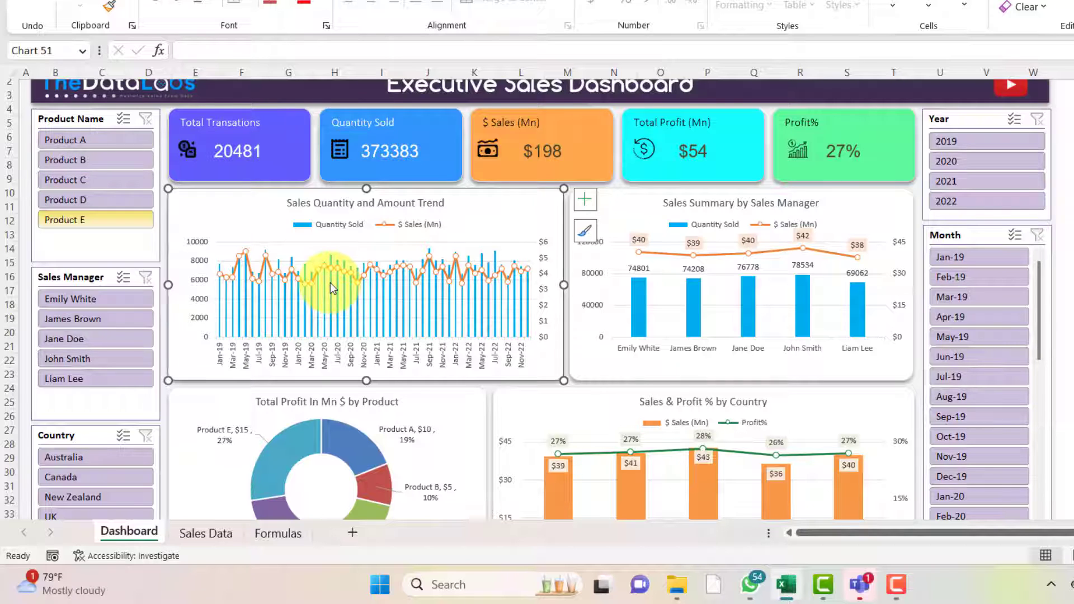
pyautogui.click(60, 139)
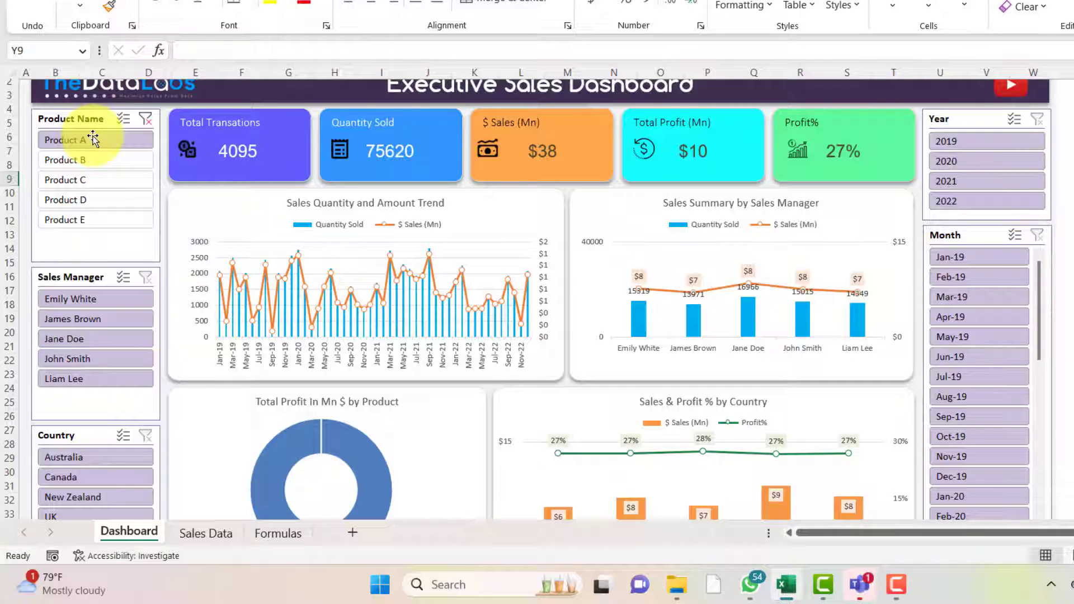
# Filter the dashboard to a single sales manager while keeping Product A selected.
pyautogui.scroll(-1, 537, 297)
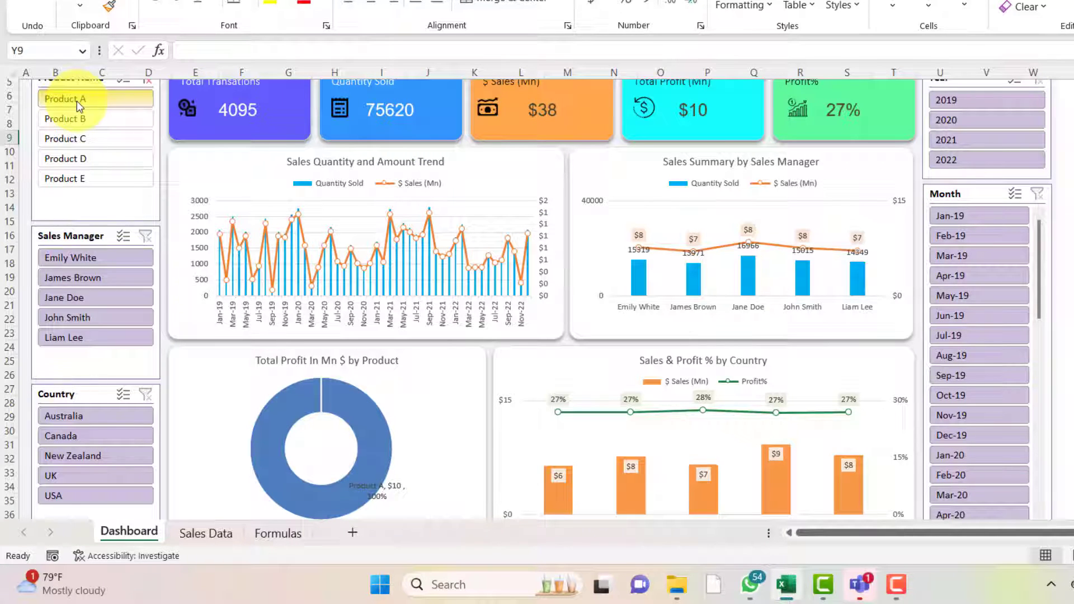
pyautogui.click(101, 277)
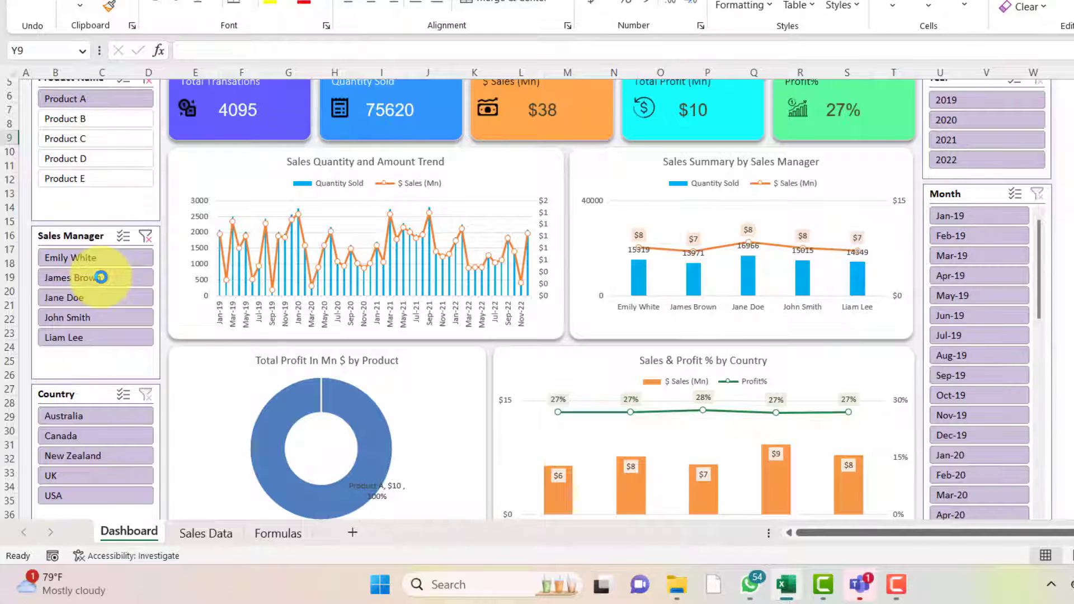
pyautogui.click(63, 100)
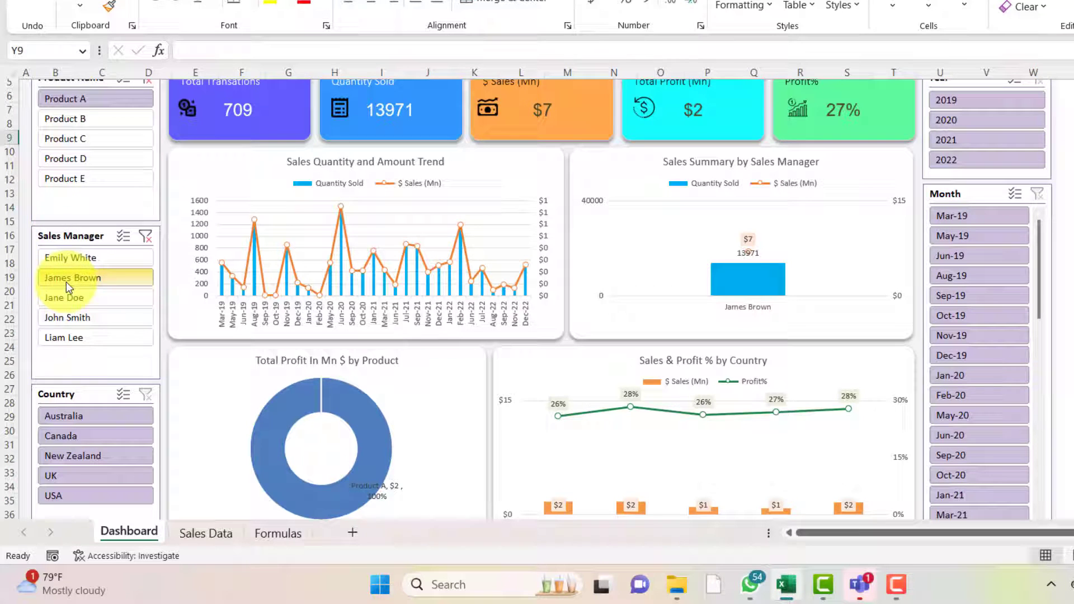
# Clear the Product Name and Sales Manager slicer filters to show all totals.
pyautogui.click(149, 82)
pyautogui.scroll(1, 148, 83)
pyautogui.scroll(1, 537, 297)
pyautogui.scroll(-1, 538, 297)
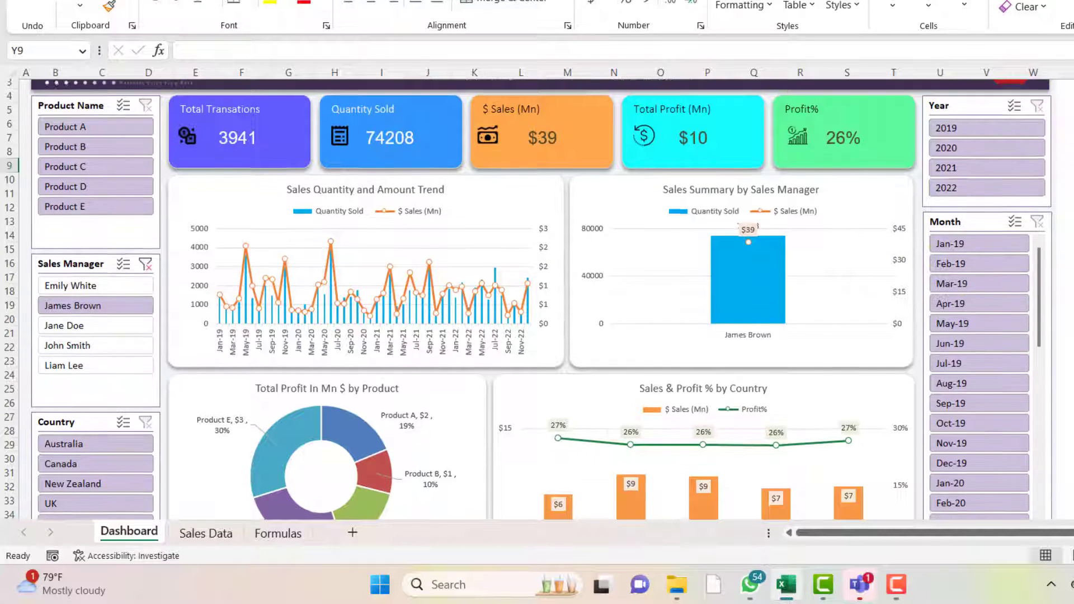
pyautogui.scroll(-2, 944, 267)
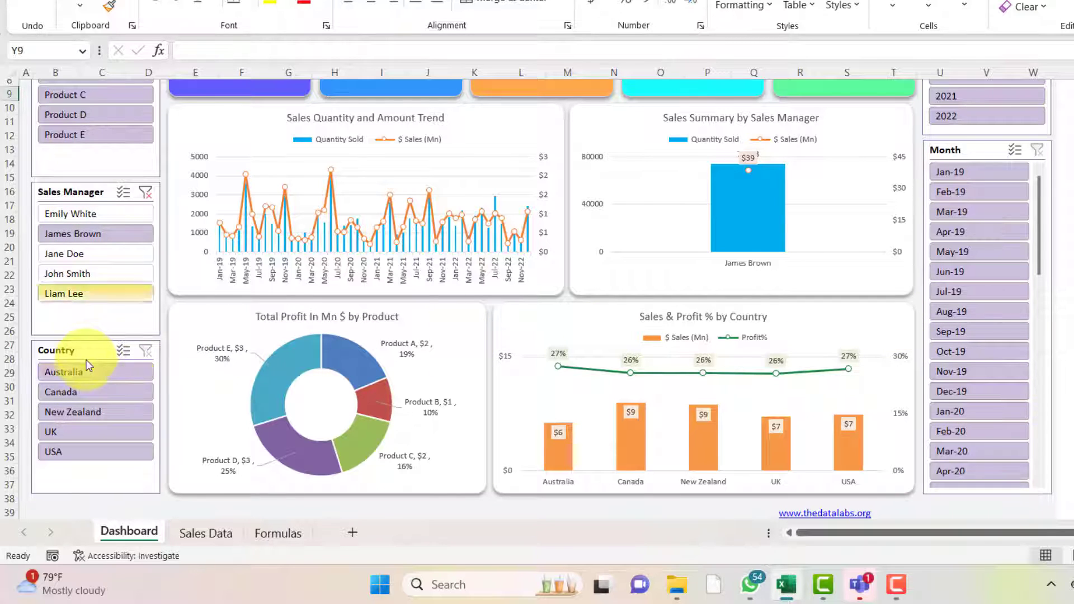
pyautogui.click(146, 192)
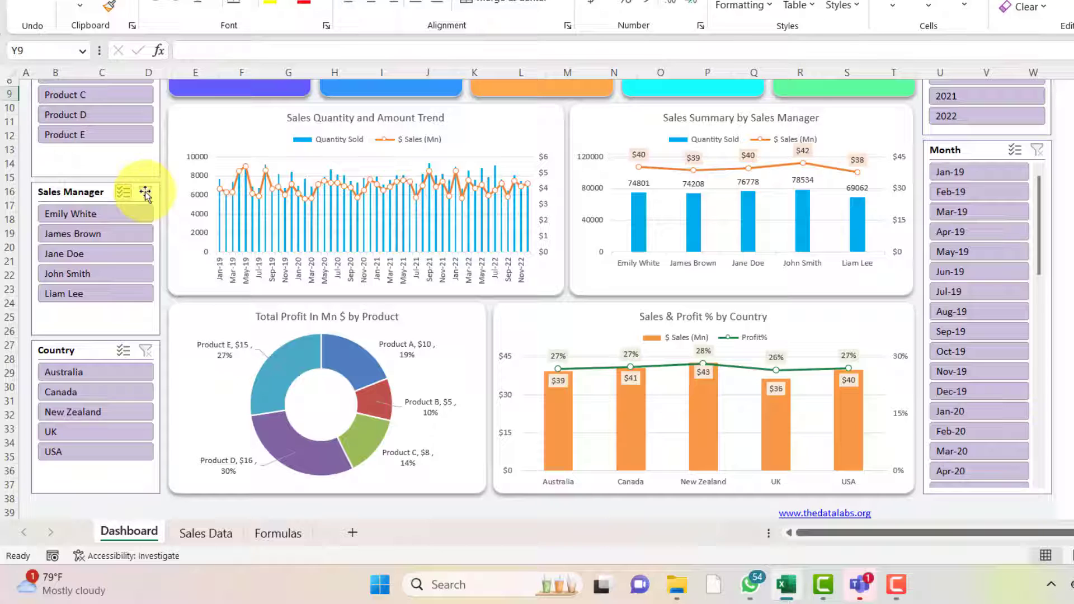
pyautogui.click(66, 371)
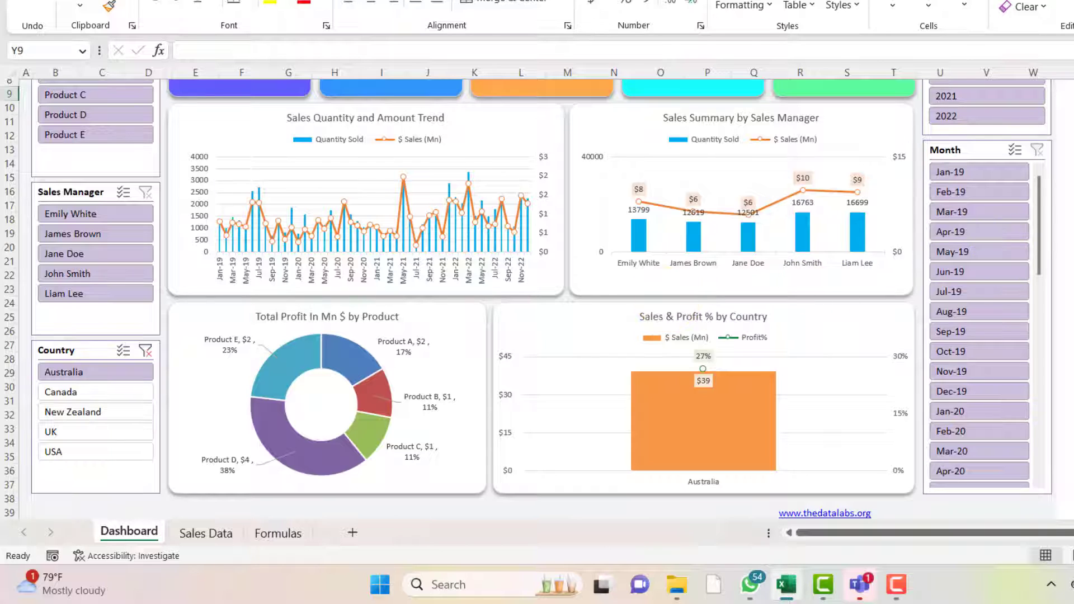
pyautogui.scroll(3, 947, 272)
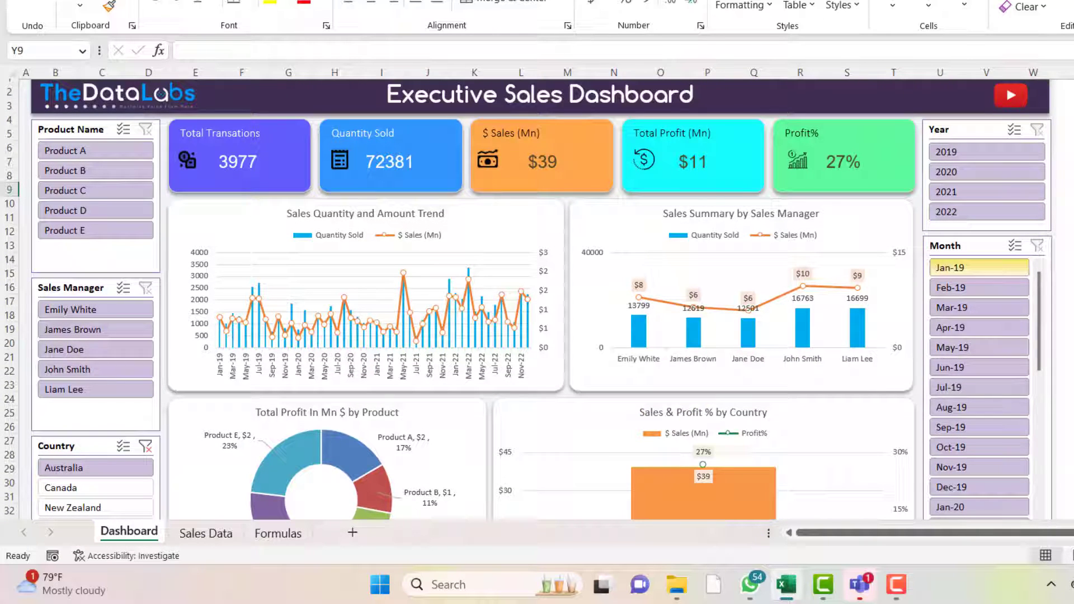
pyautogui.click(958, 214)
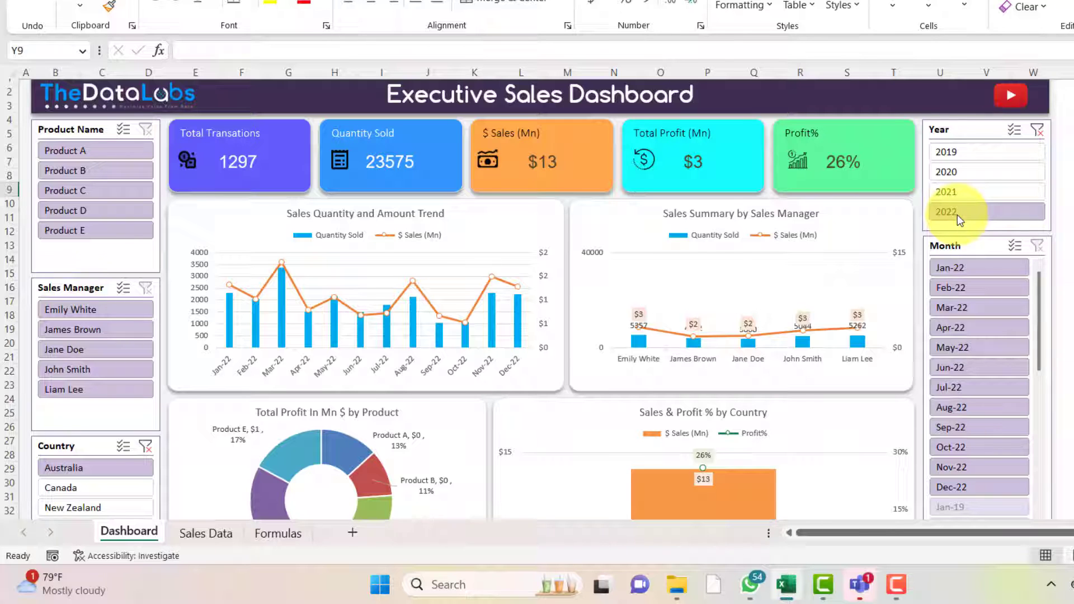
pyautogui.click(1042, 133)
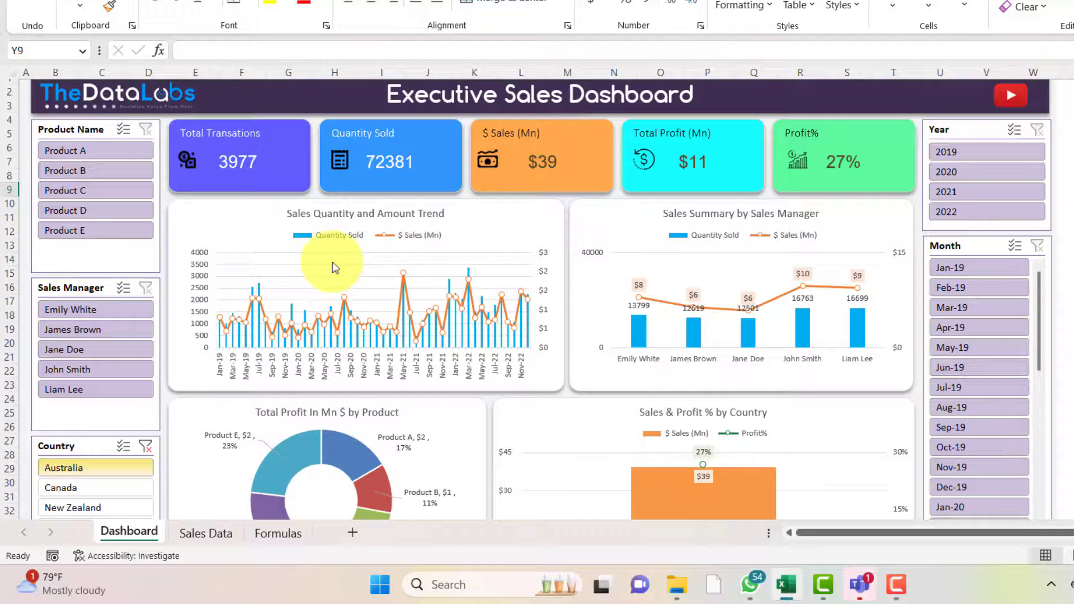
pyautogui.click(146, 448)
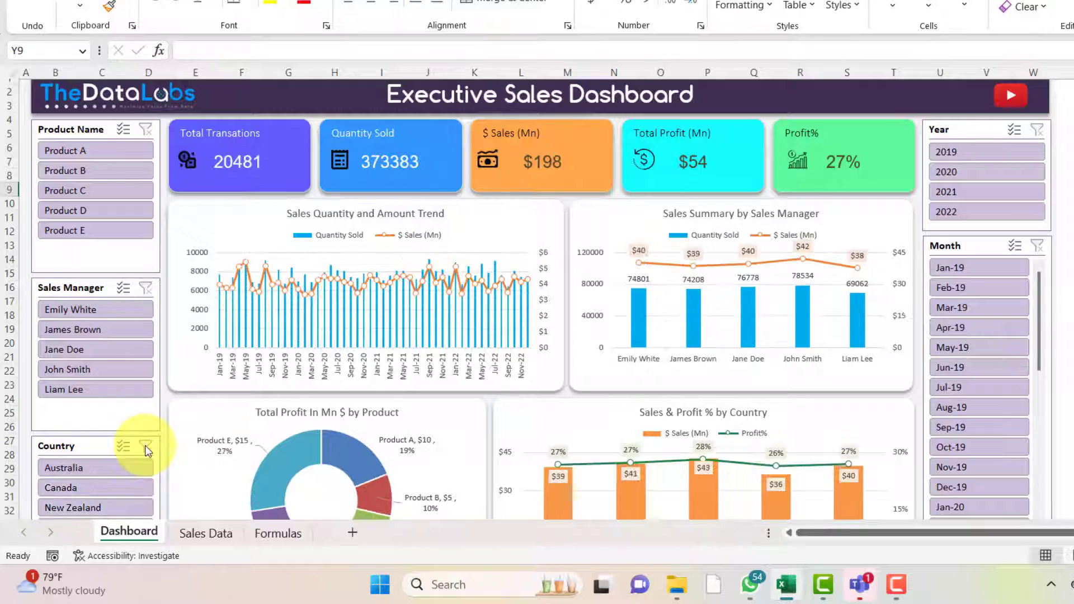